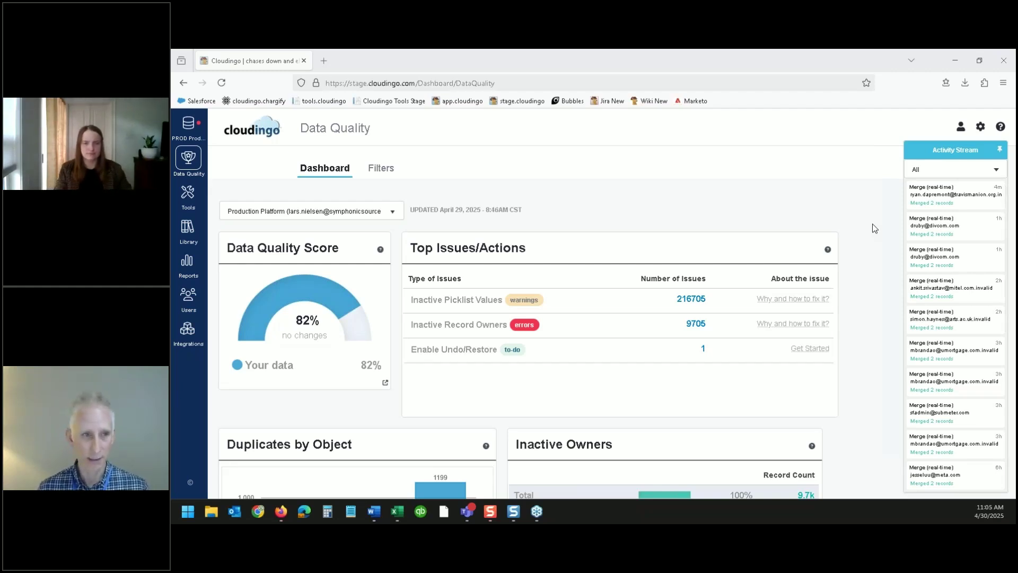
# - Open the Data Quality view
pyautogui.click(187, 162)
pyautogui.click(187, 163)
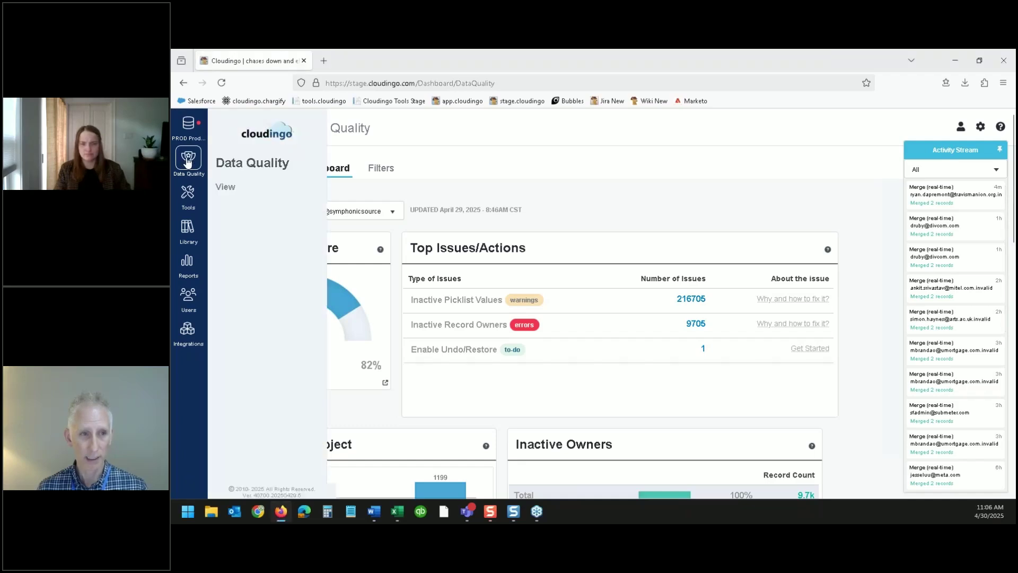
pyautogui.click(224, 188)
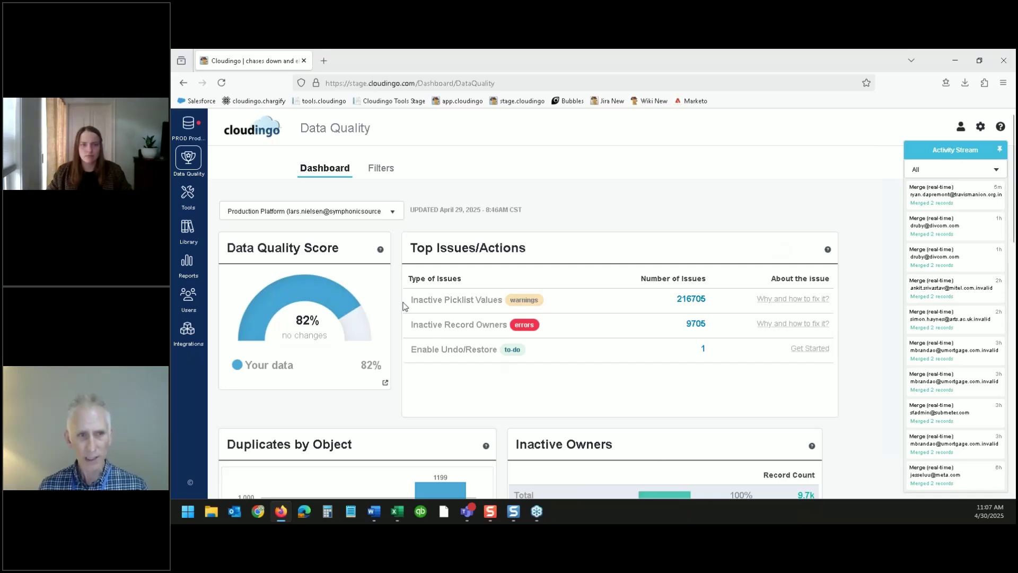
# - View the platforms available for the dashboard and the history behind the Data Quality Score, closing both again
pyautogui.click(392, 212)
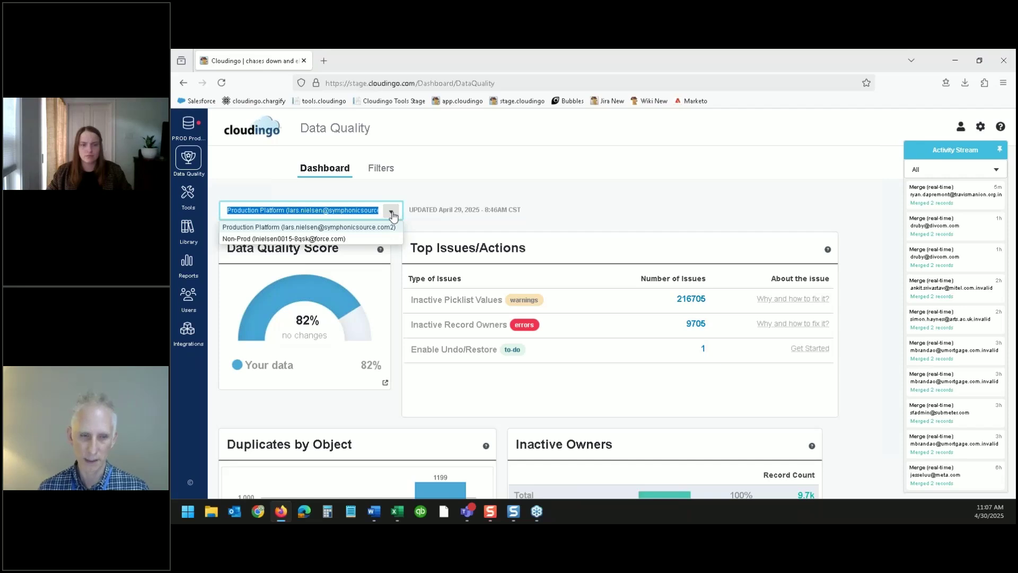
pyautogui.click(568, 198)
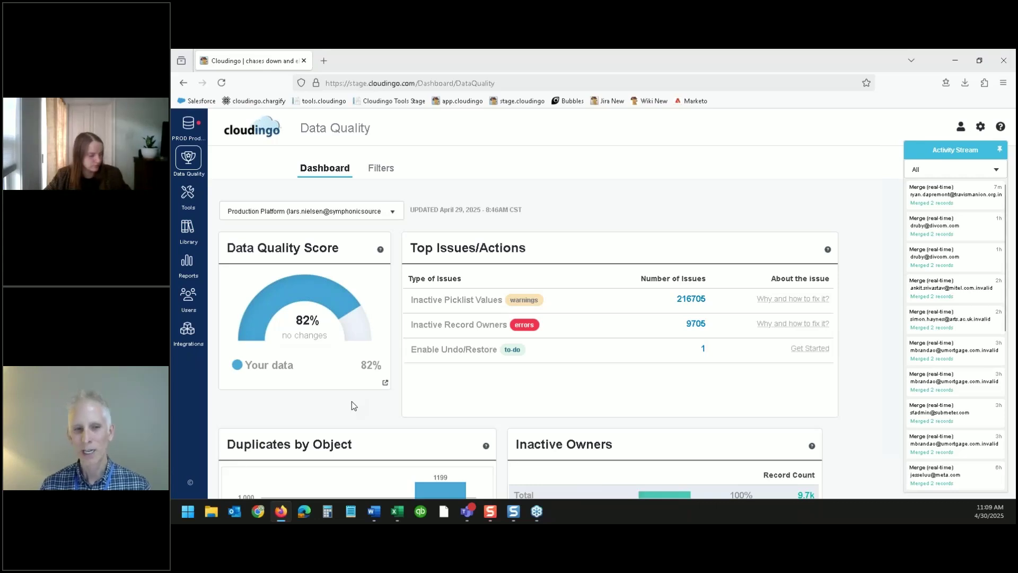
pyautogui.click(384, 384)
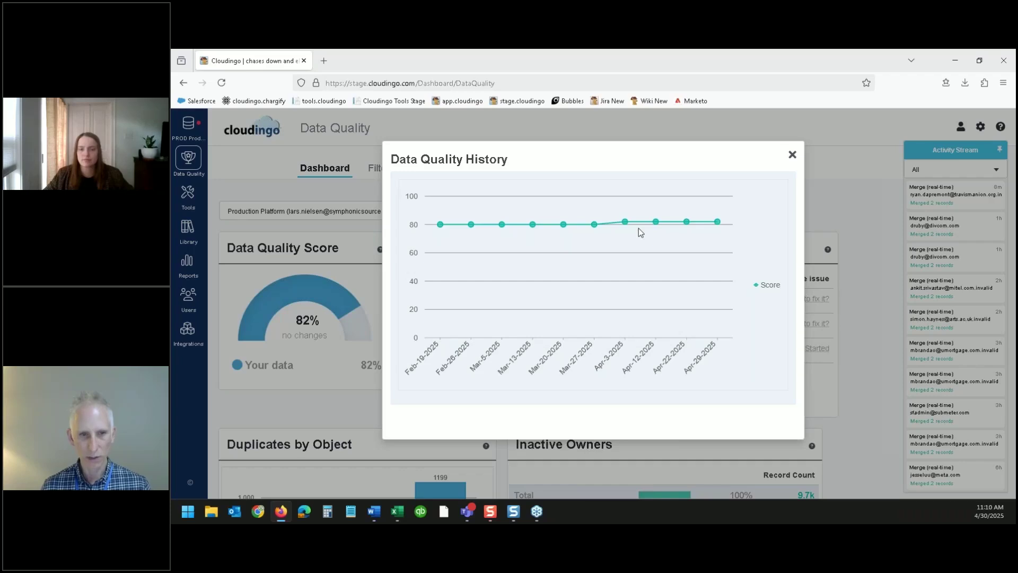
pyautogui.click(792, 156)
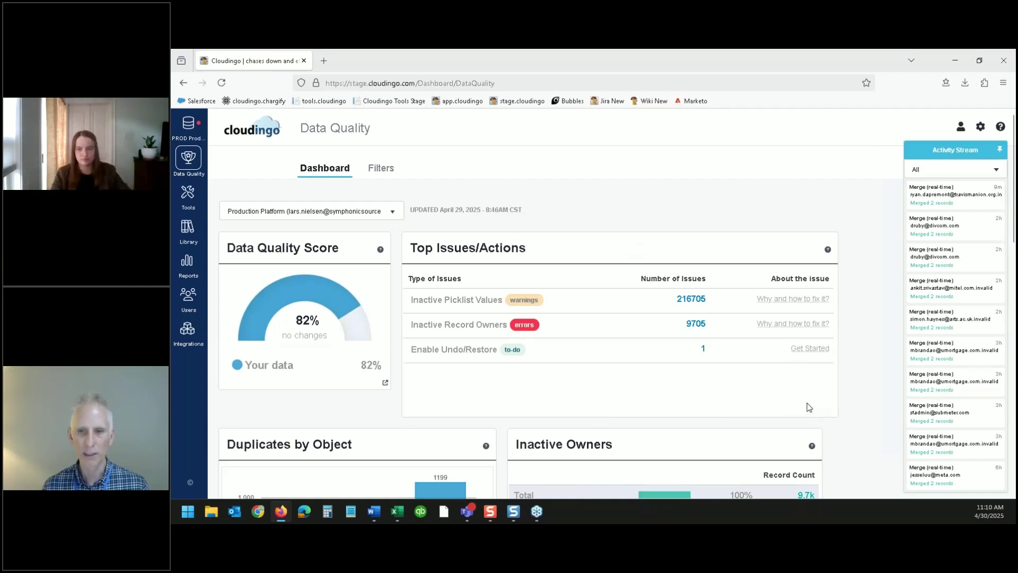
# - Look over the Data Quality dashboard widgets and try to open the fix page for Inactive Owners
pyautogui.scroll(-2, 813, 408)
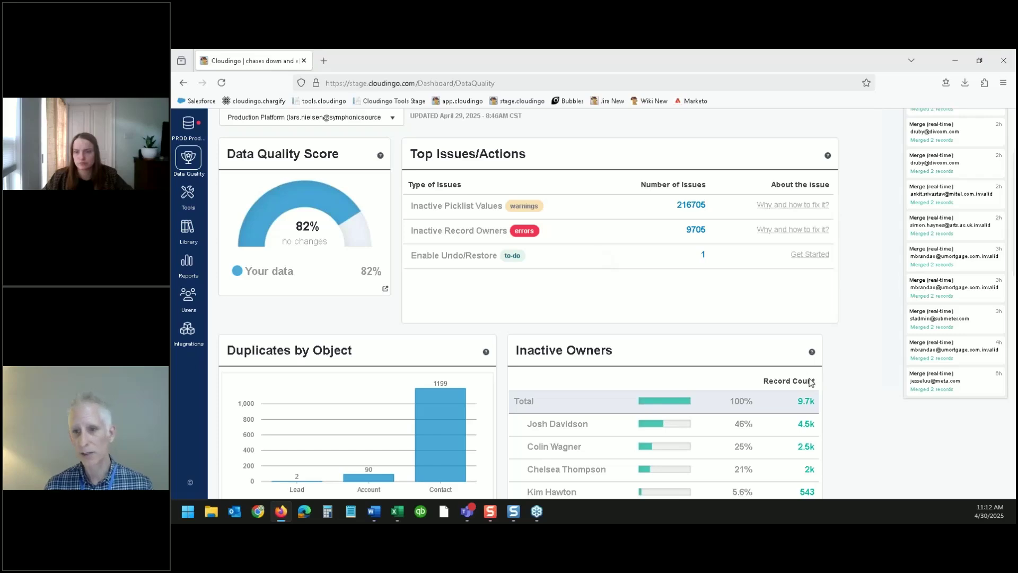
pyautogui.scroll(2, 872, 339)
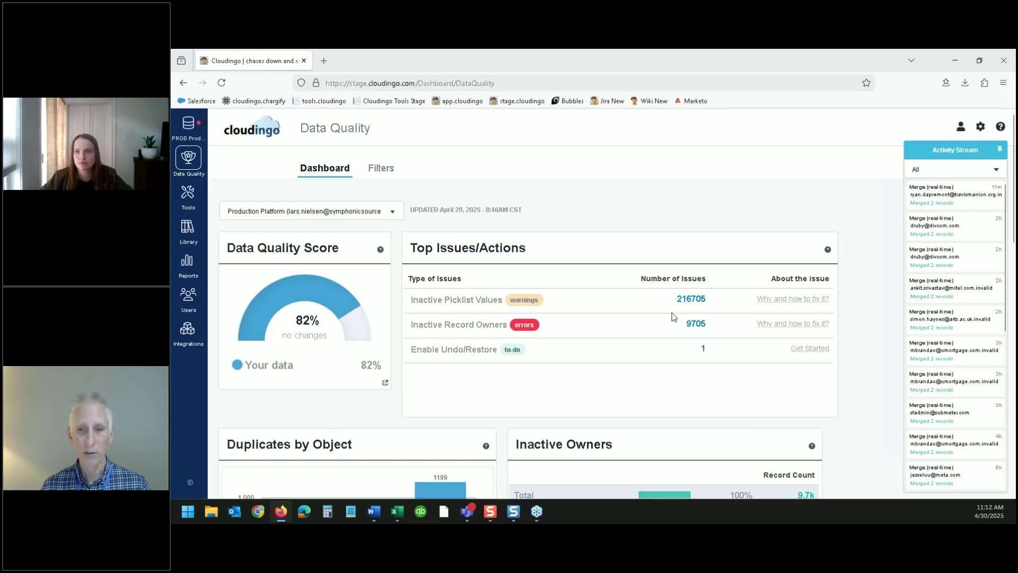
pyautogui.scroll(-4, 672, 316)
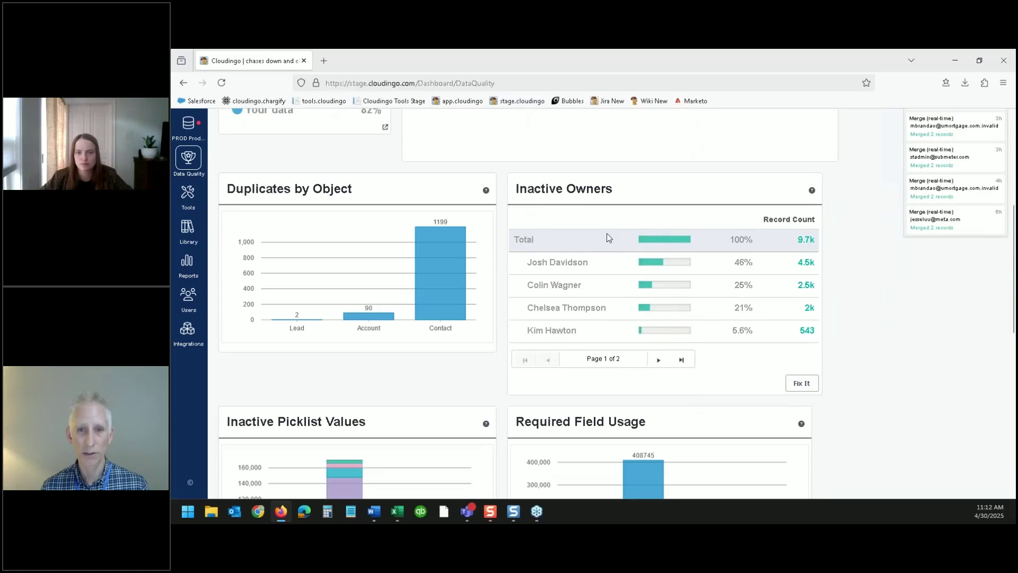
pyautogui.scroll(3, 610, 238)
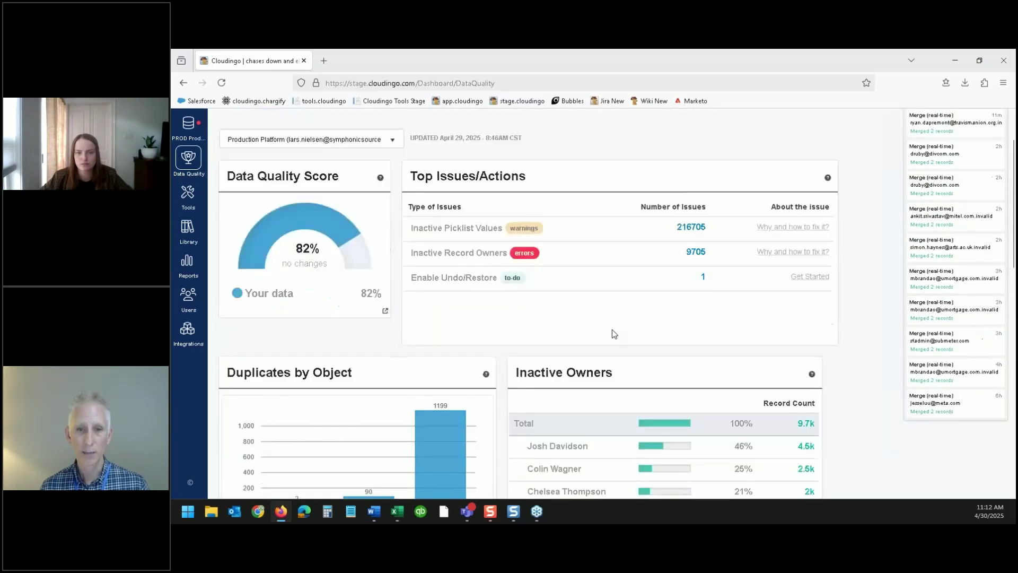
pyautogui.scroll(-3, 612, 329)
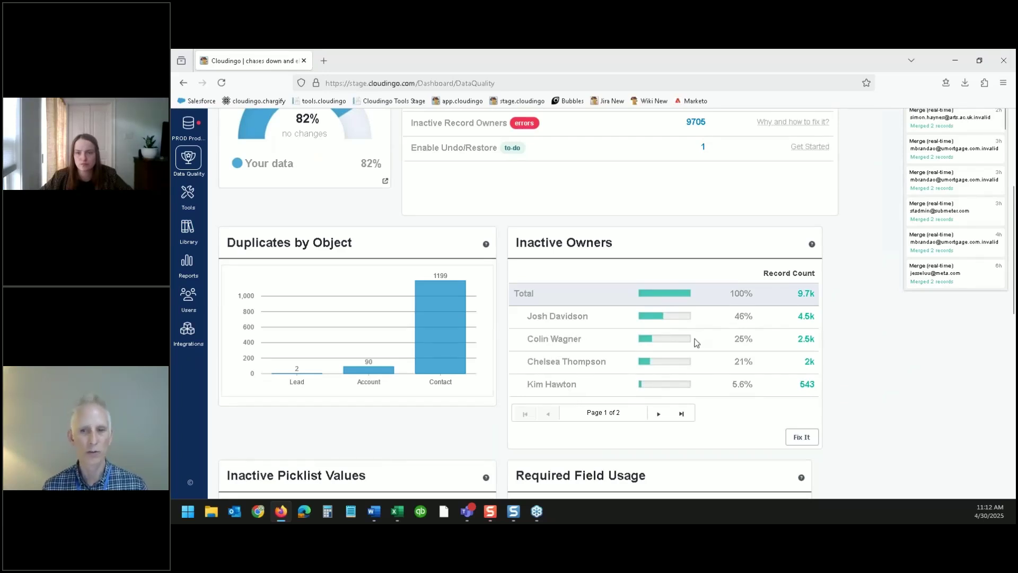
pyautogui.click(802, 437)
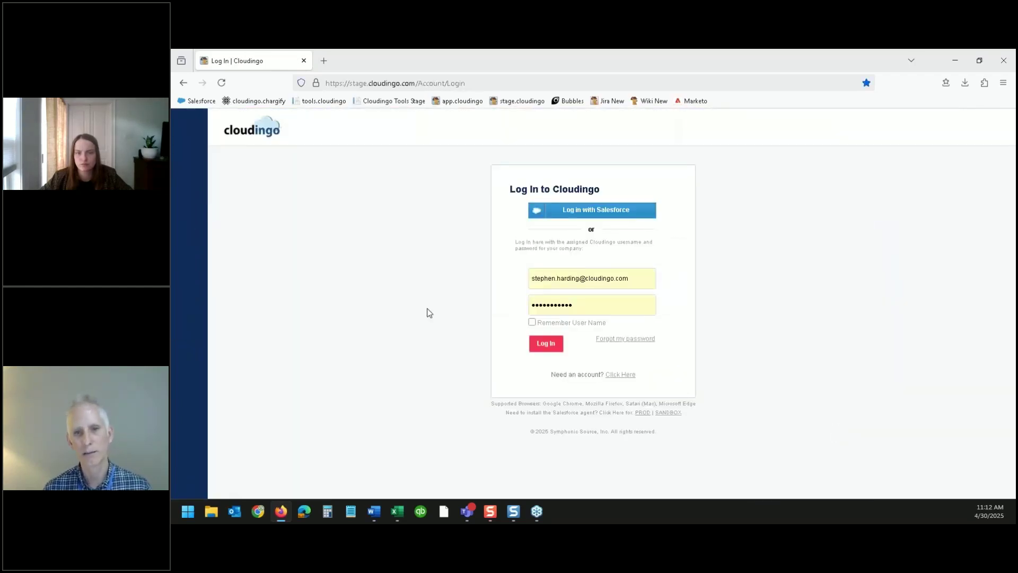
# - Log in again and open the owner mapping for Inactive Owners from the Data Quality dashboard
pyautogui.click(546, 350)
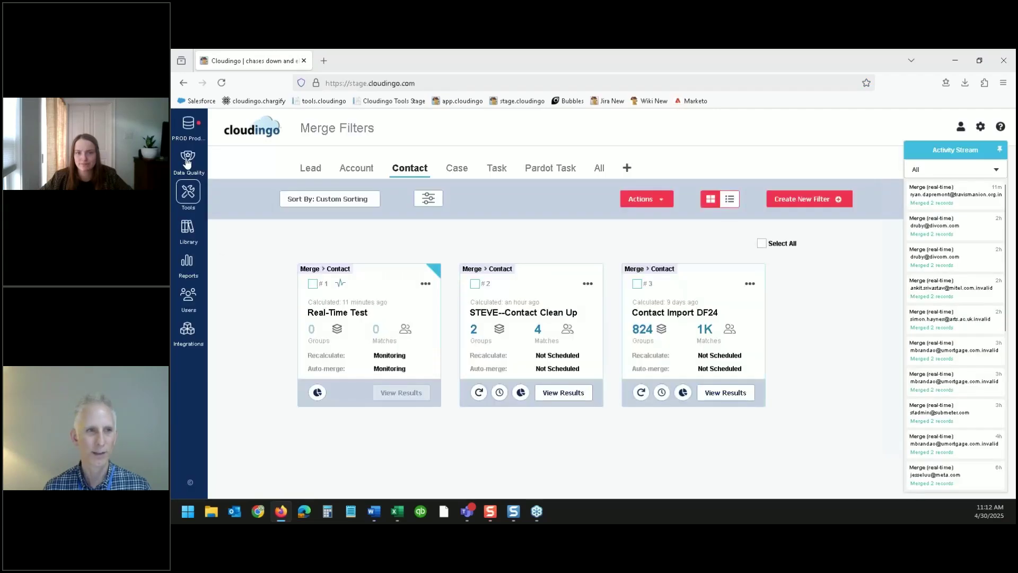
pyautogui.click(185, 161)
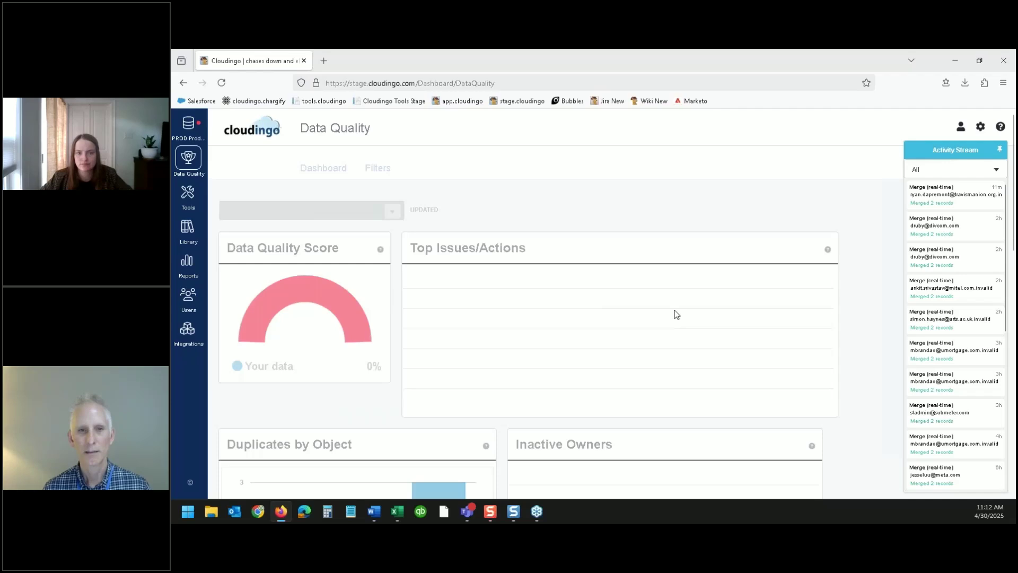
pyautogui.scroll(-5, 716, 339)
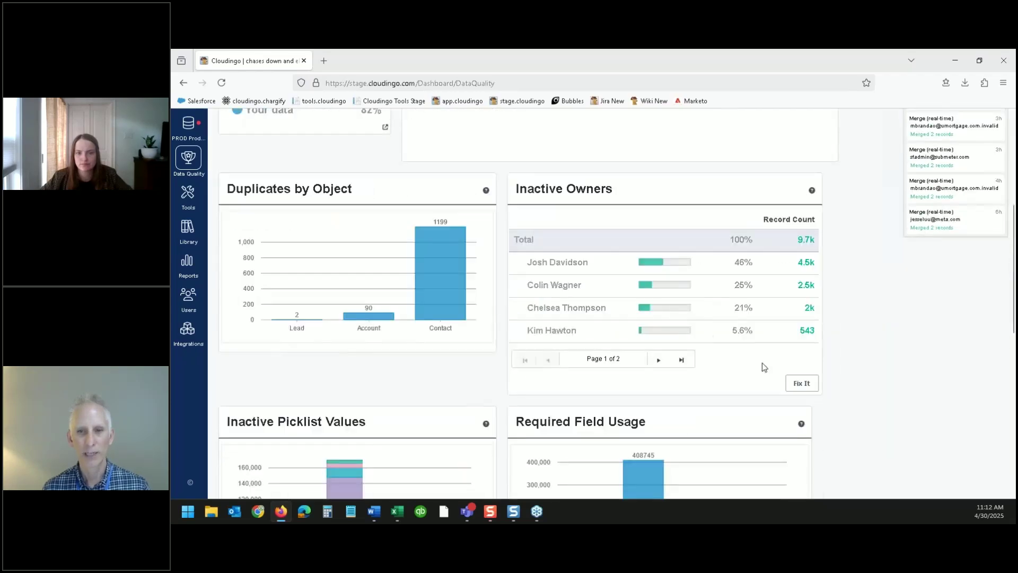
pyautogui.click(801, 383)
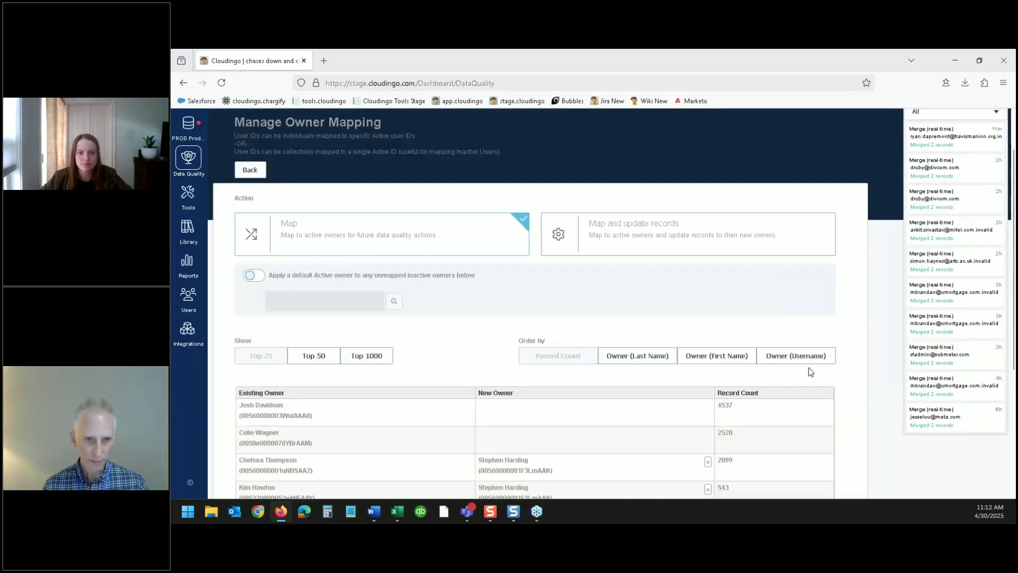
pyautogui.scroll(-1, 571, 415)
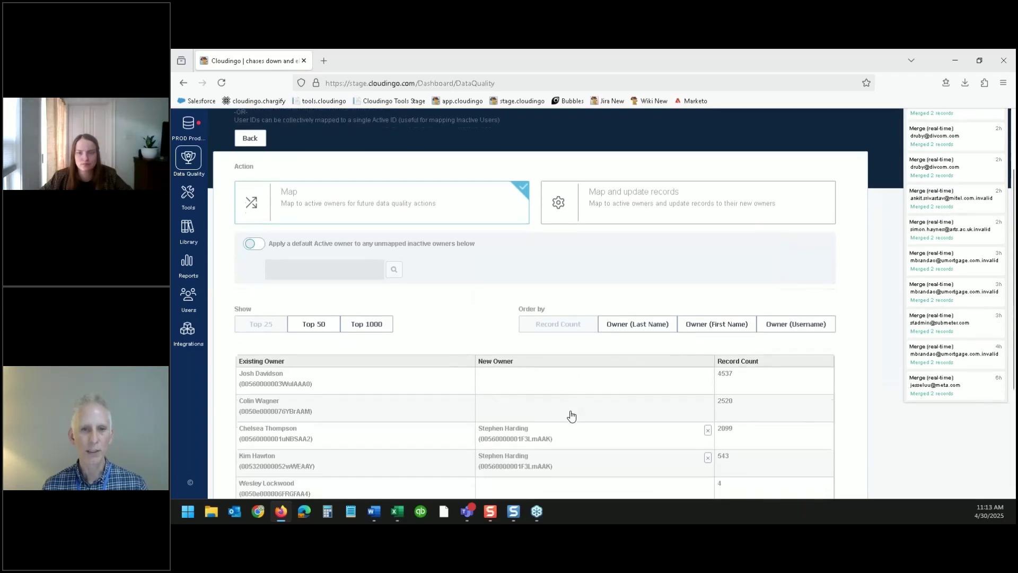
pyautogui.scroll(-1, 571, 415)
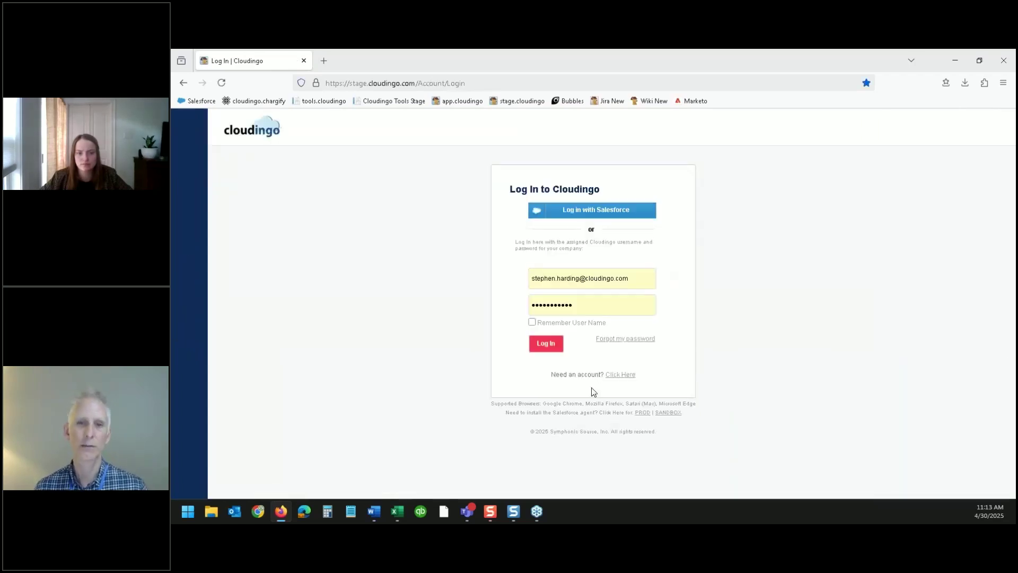
# - Log back in with the prefilled credentials and return to the Data Quality dashboard
pyautogui.click(543, 349)
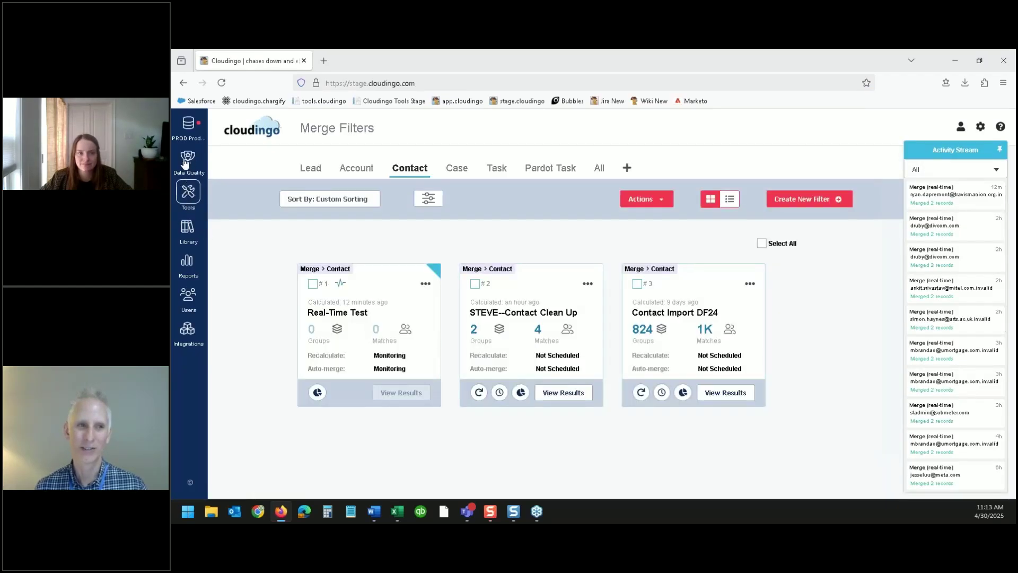
pyautogui.moveTo(187, 163)
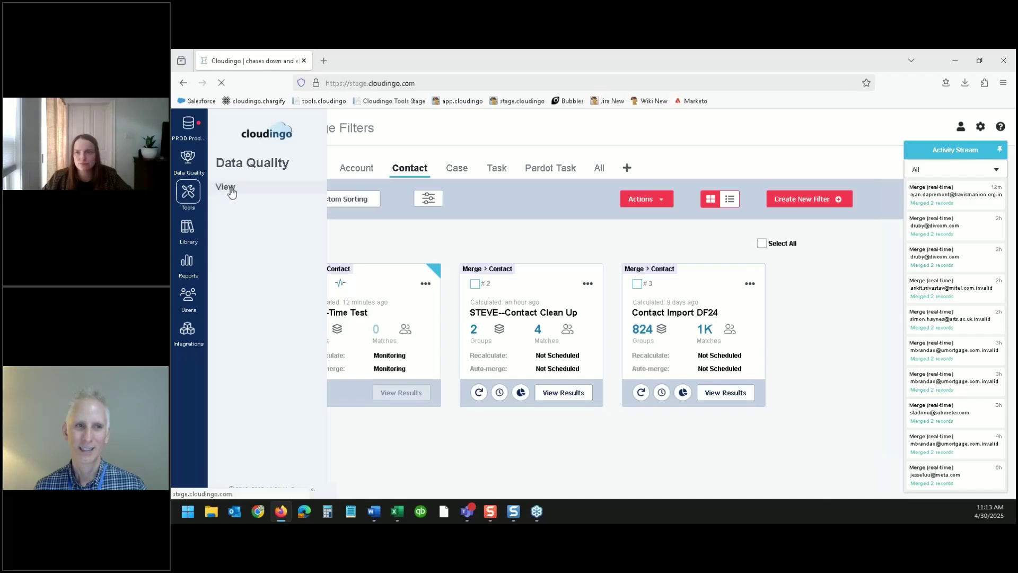
pyautogui.click(227, 189)
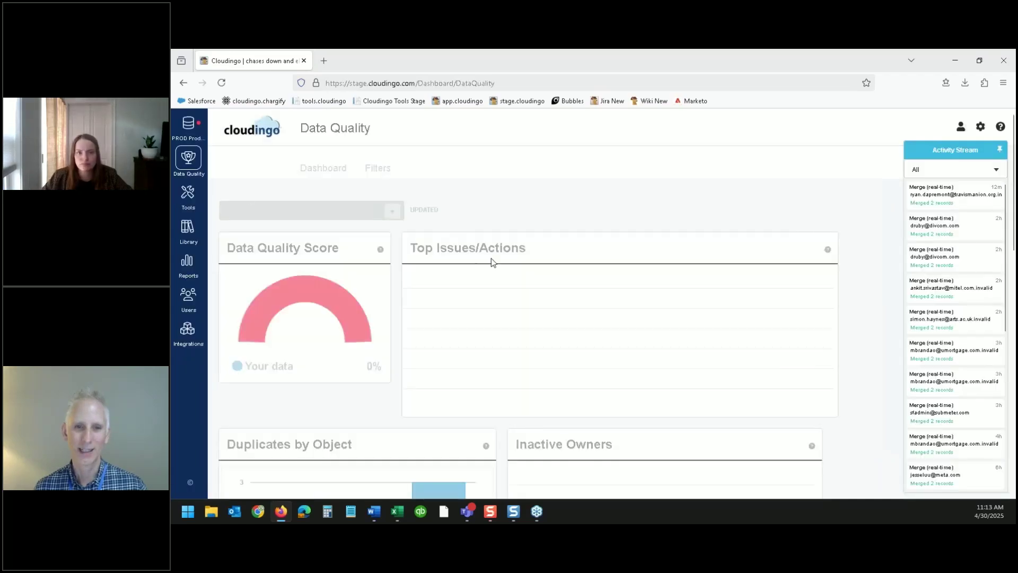
# - Open the fix page for Inactive Owners and look through the existing and new owner mappings
pyautogui.scroll(-5, 492, 261)
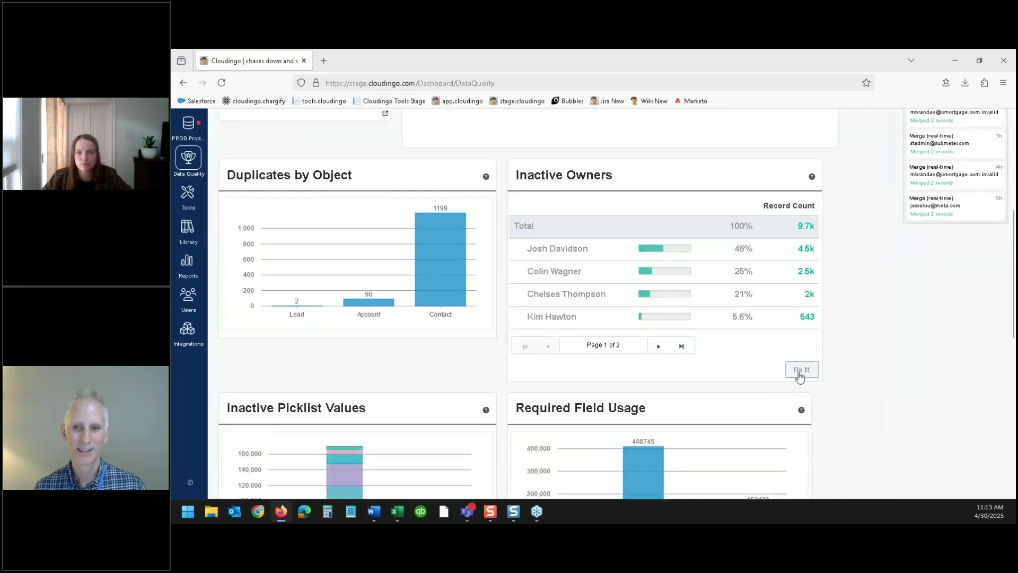
pyautogui.click(799, 371)
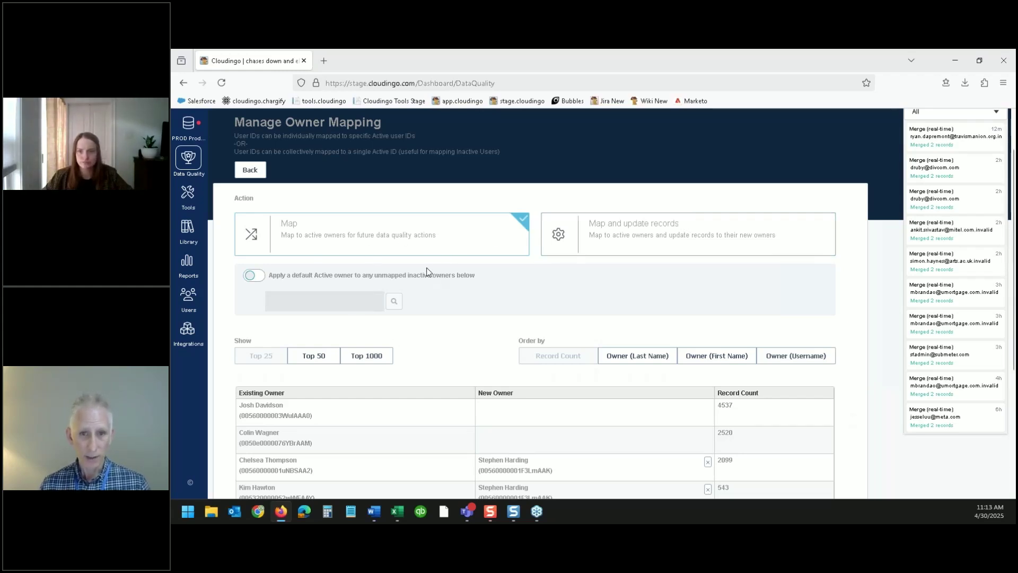
pyautogui.scroll(-1, 385, 394)
pyautogui.scroll(-2, 386, 394)
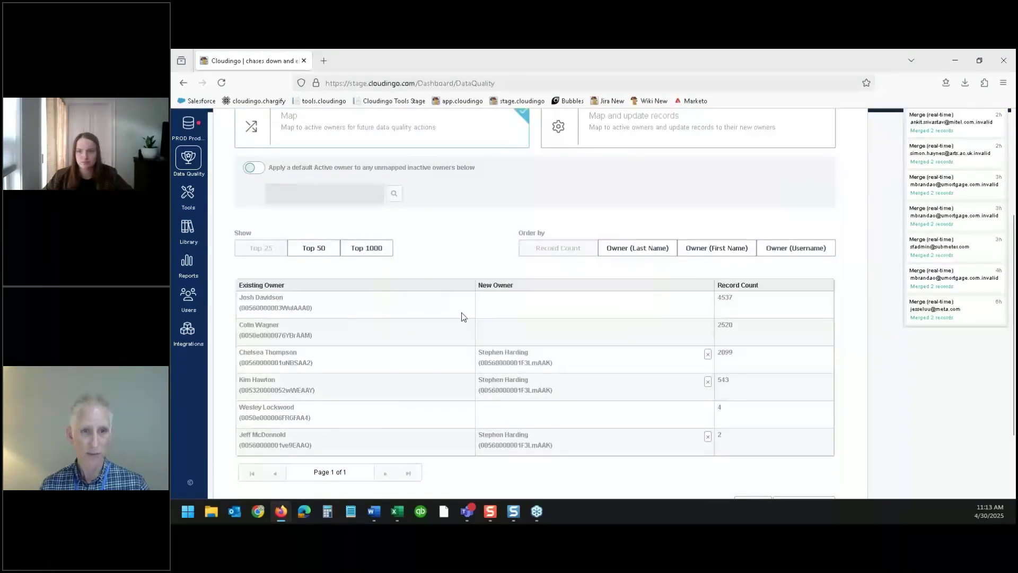
# - Open the new-owner search for the first inactive owner, choose Map and update records, and return to the dashboard without saving
pyautogui.click(554, 305)
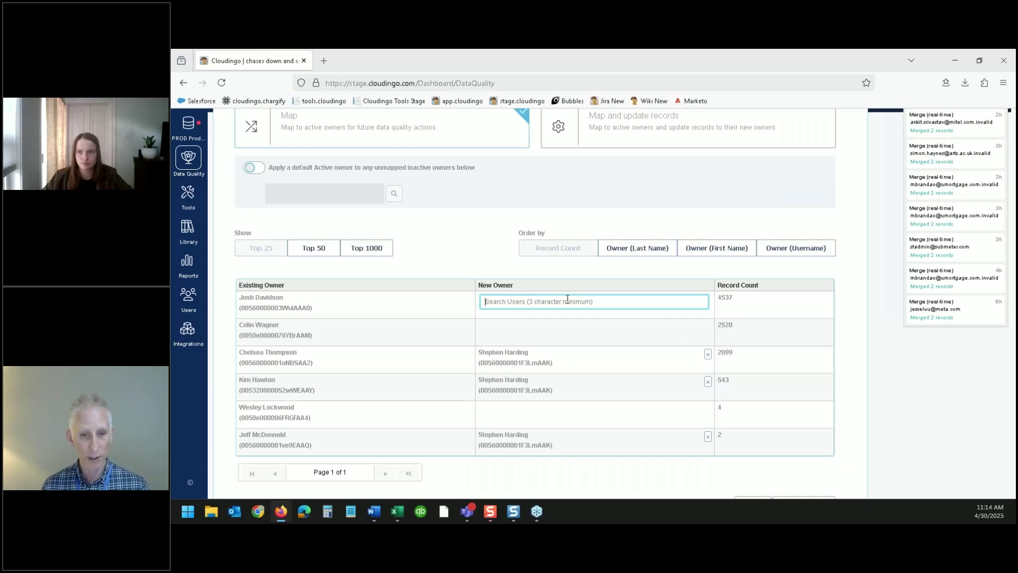
pyautogui.scroll(2, 543, 296)
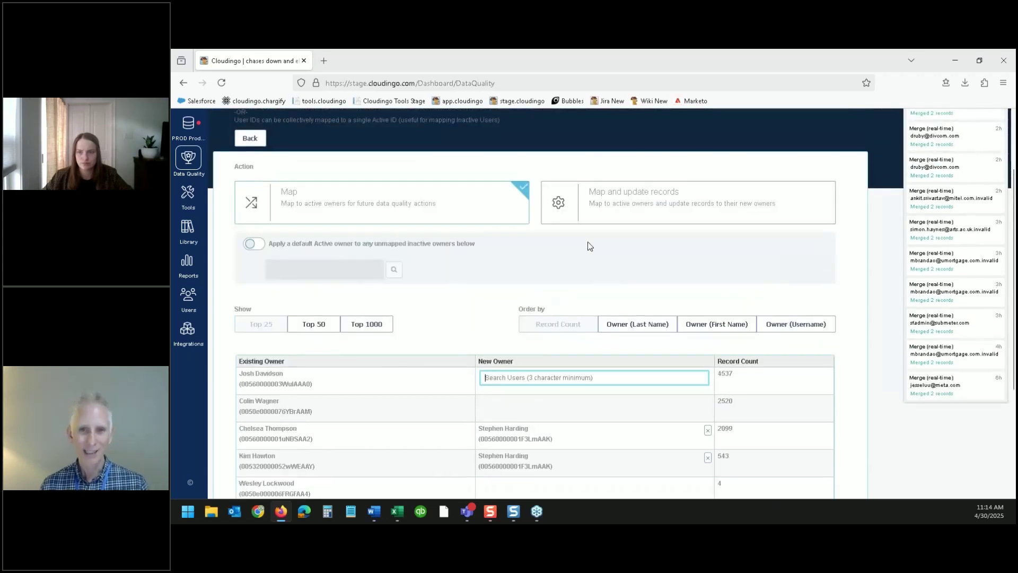
pyautogui.click(617, 220)
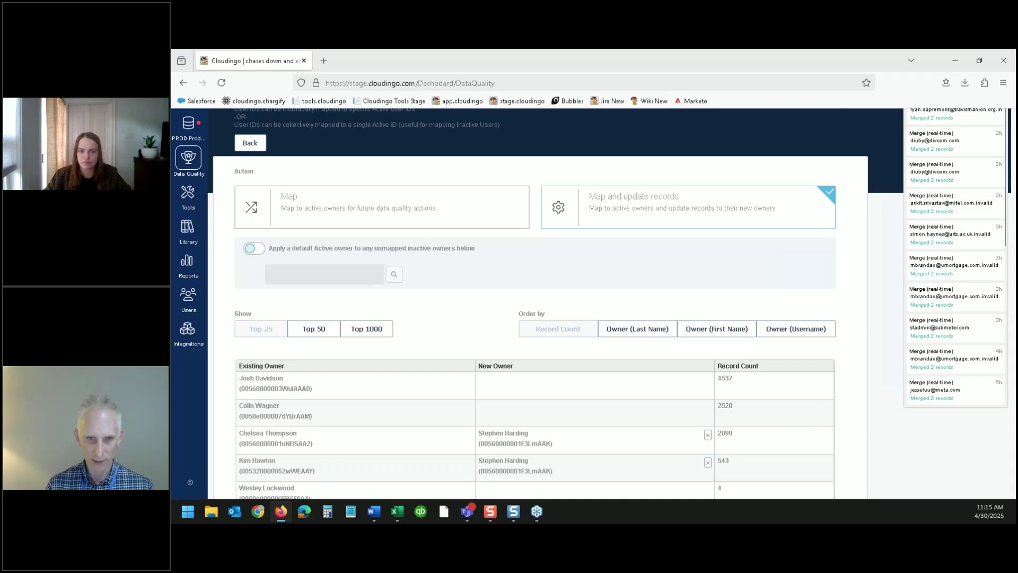
pyautogui.click(248, 143)
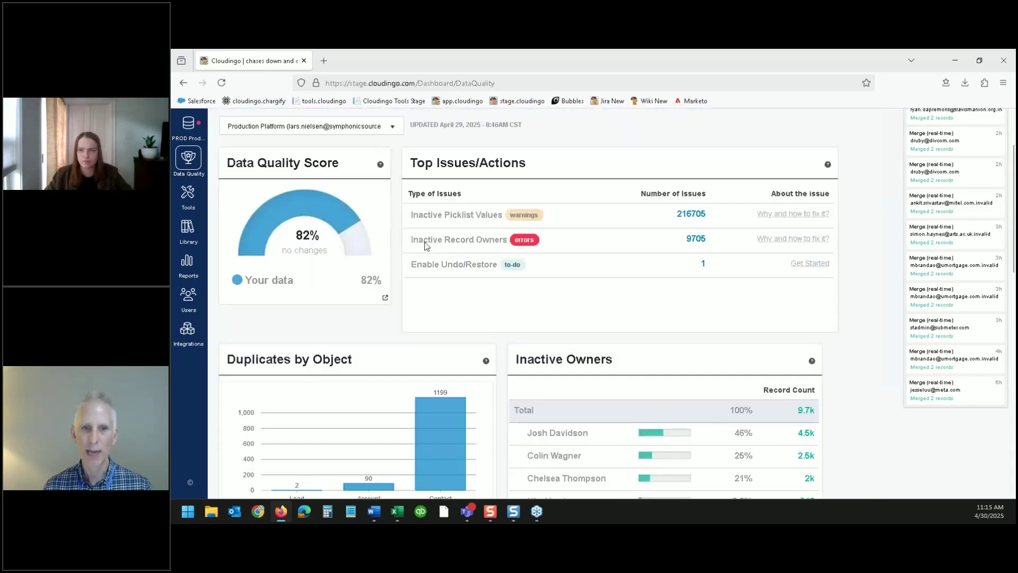
# - Examine the Inactive Picklist Values chart, checking the field breakdown in the Lead and Opportunity bars
pyautogui.scroll(-4, 449, 257)
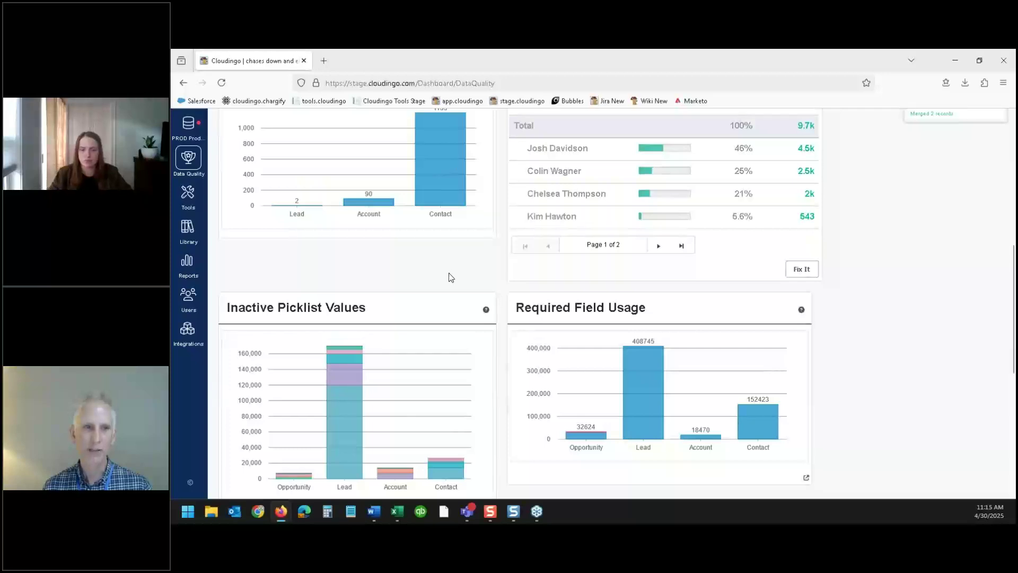
pyautogui.scroll(-2, 398, 277)
pyautogui.scroll(6, 468, 297)
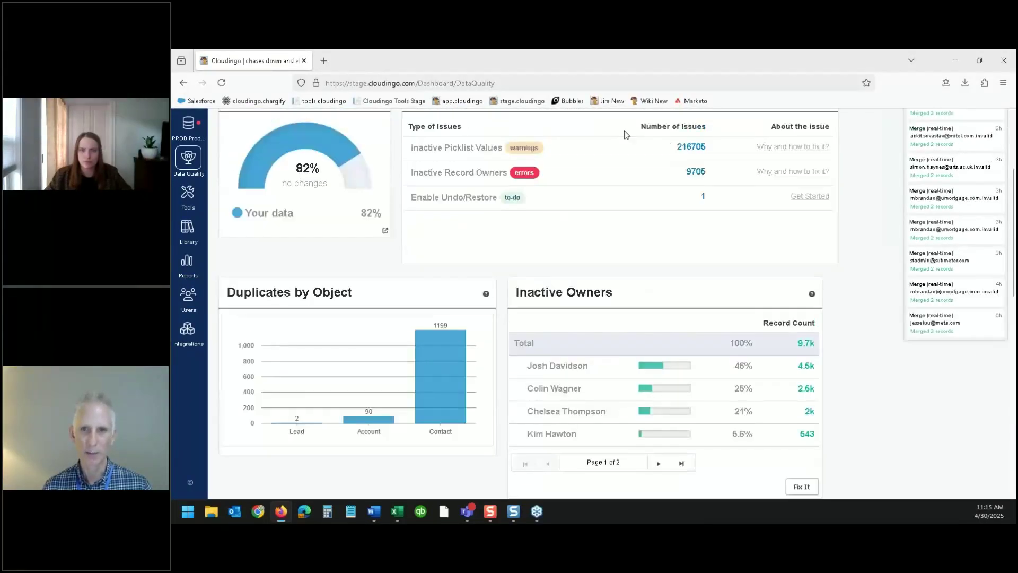
pyautogui.scroll(-3, 494, 286)
pyautogui.scroll(-3, 494, 286)
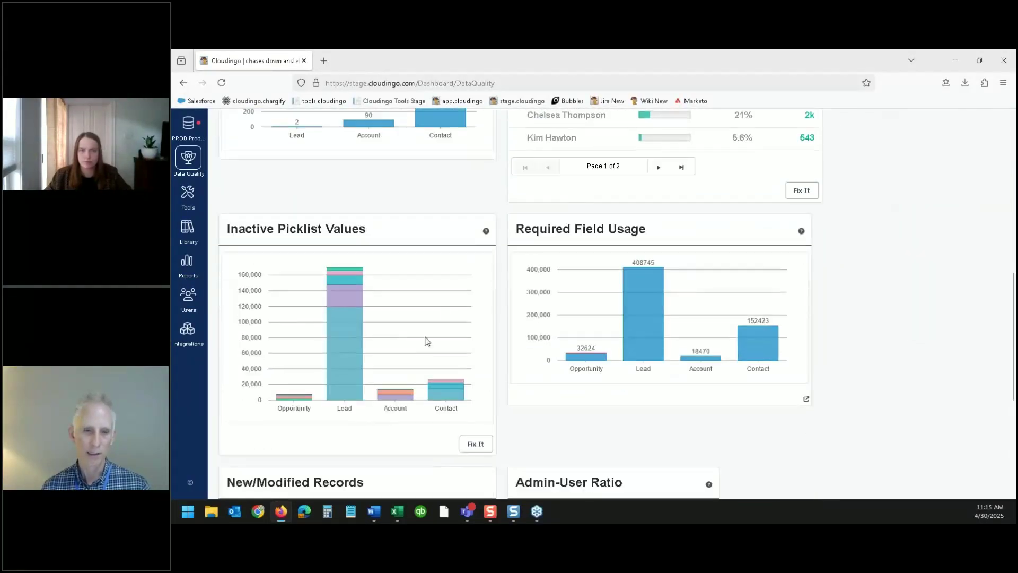
pyautogui.moveTo(360, 379)
pyautogui.moveTo(339, 285)
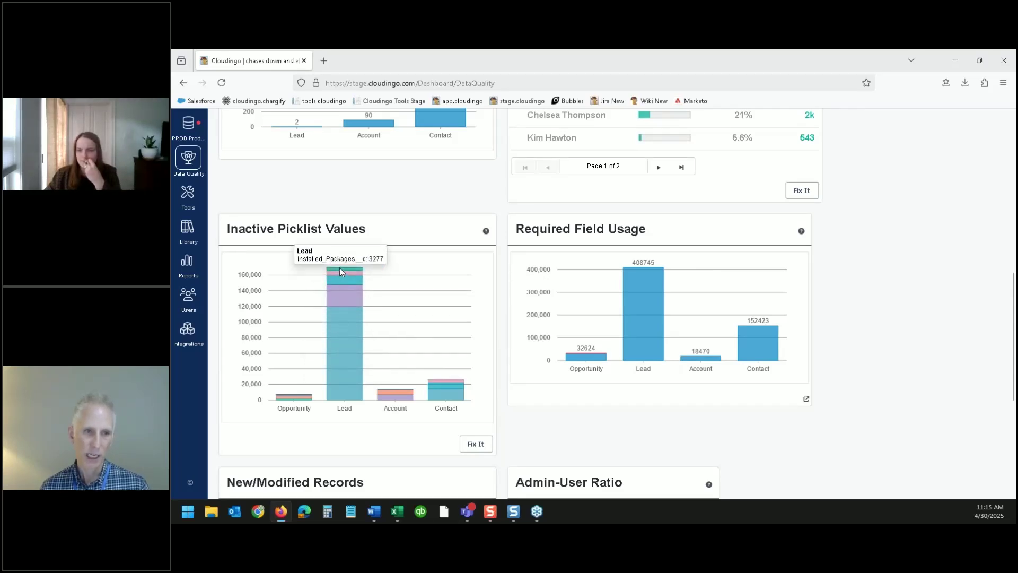
pyautogui.moveTo(297, 398)
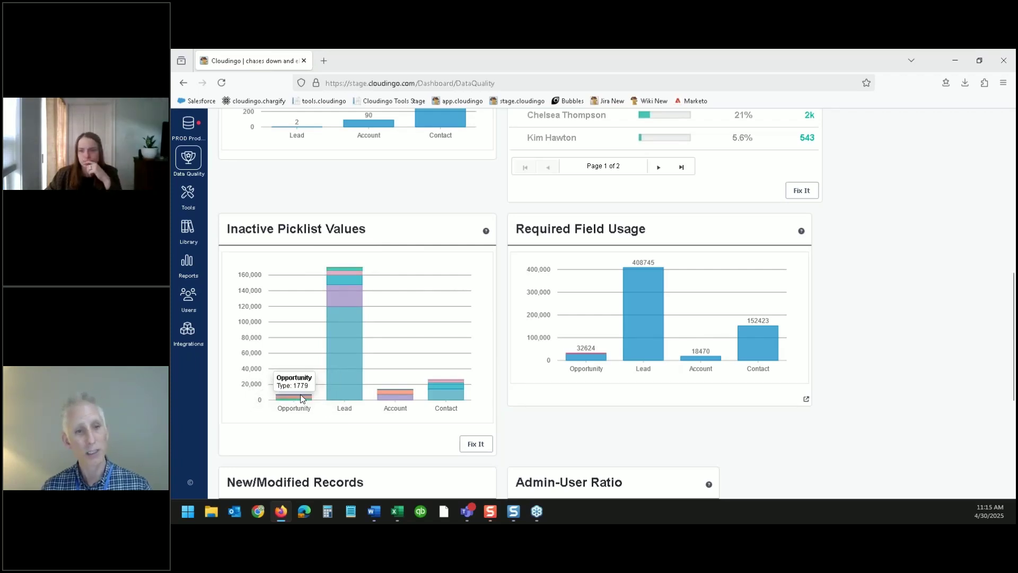
# - Open the fix page for Inactive Picklist Values and review the Lead fields with inactive values
pyautogui.click(474, 448)
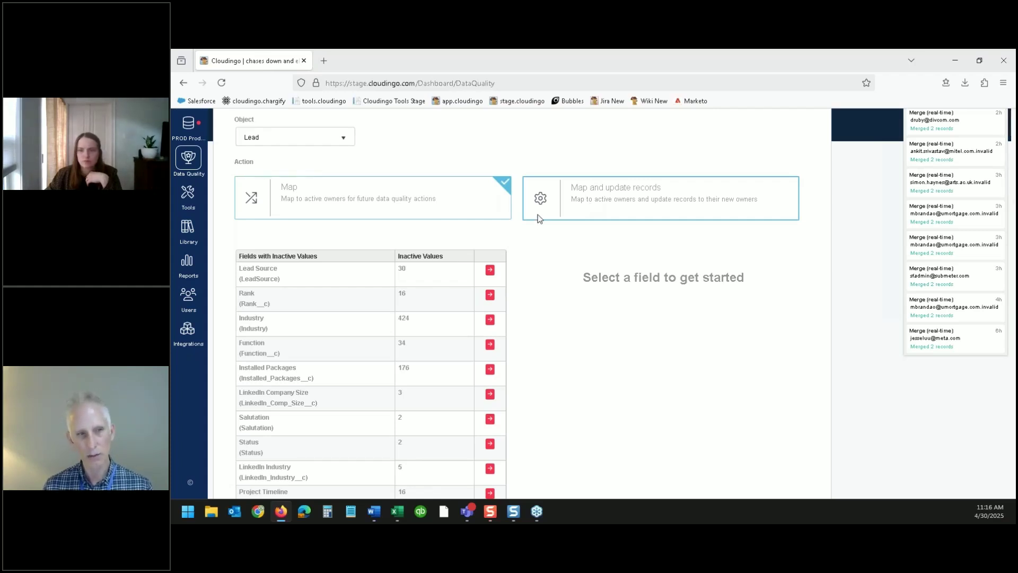
pyautogui.scroll(3, 507, 289)
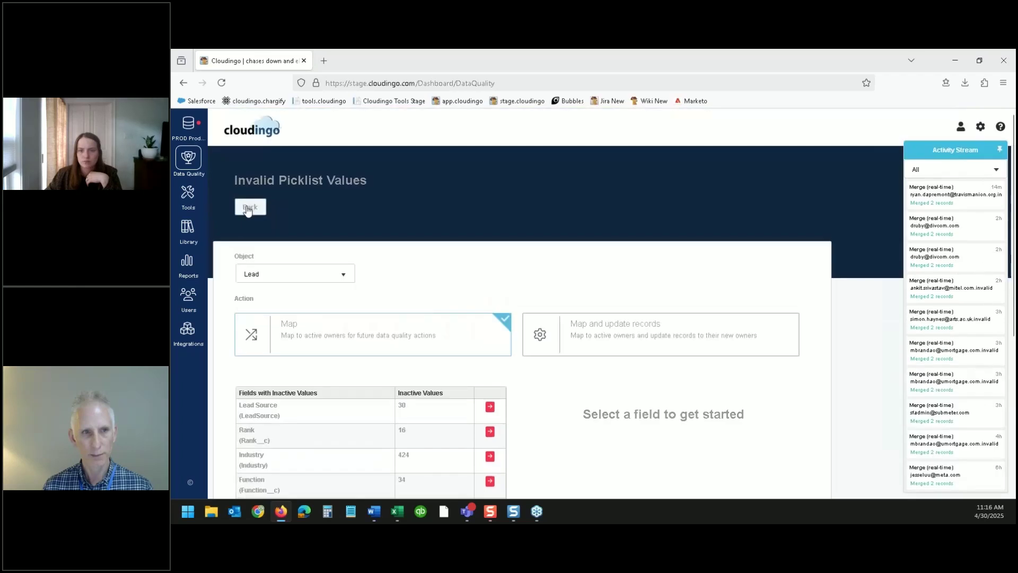
# - Return to the Data Quality dashboard and examine the Duplicates by Object chart for Lead, Account and Contact
pyautogui.click(247, 207)
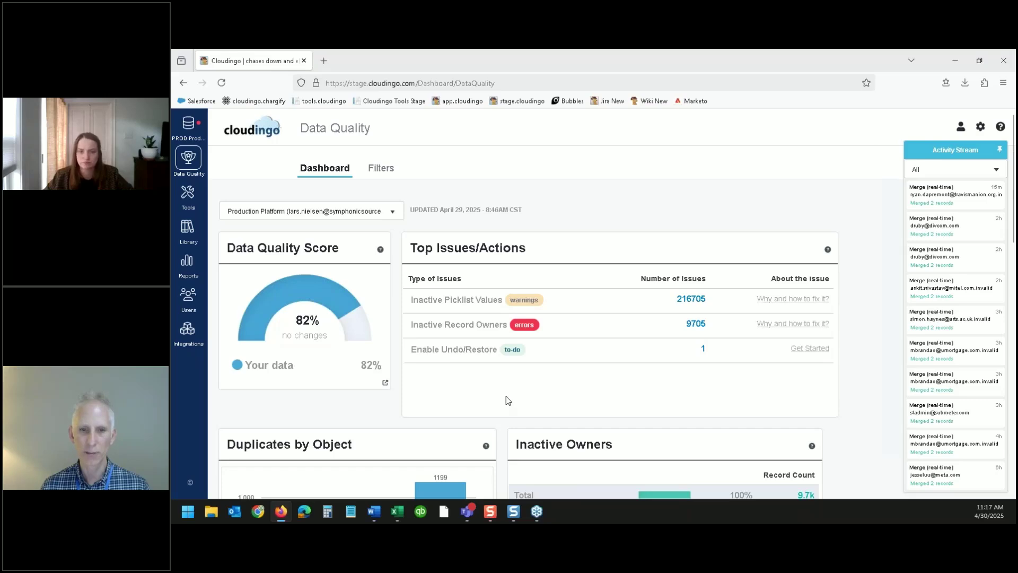
pyautogui.scroll(-3, 505, 401)
pyautogui.scroll(-3, 505, 401)
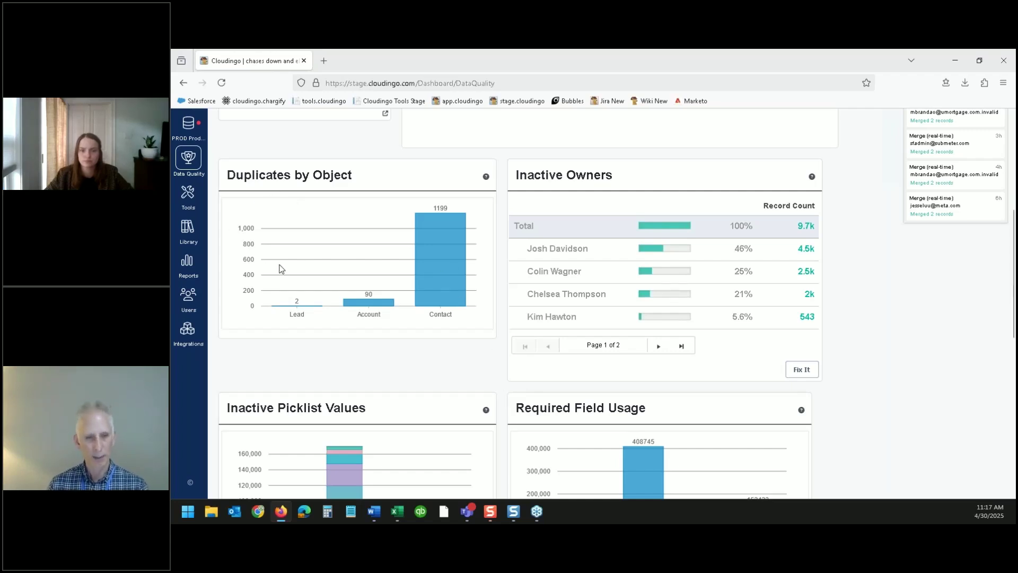
pyautogui.scroll(3, 326, 273)
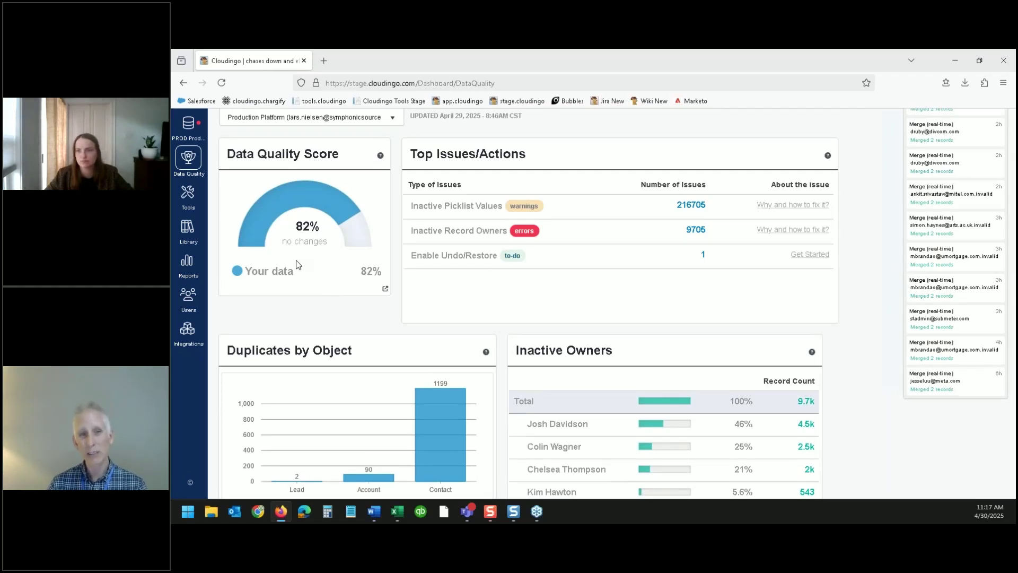
pyautogui.scroll(-3, 325, 278)
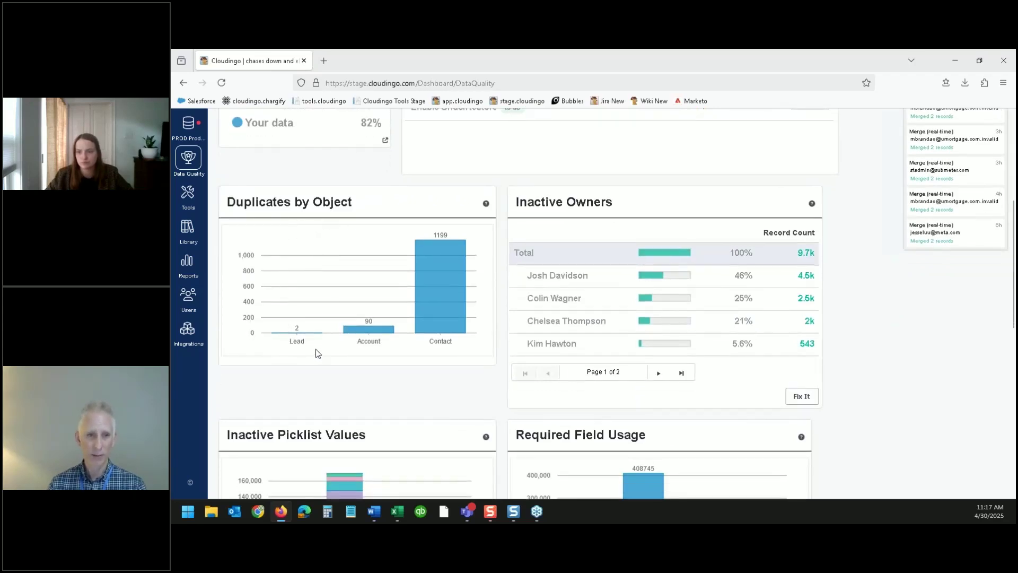
pyautogui.moveTo(368, 341)
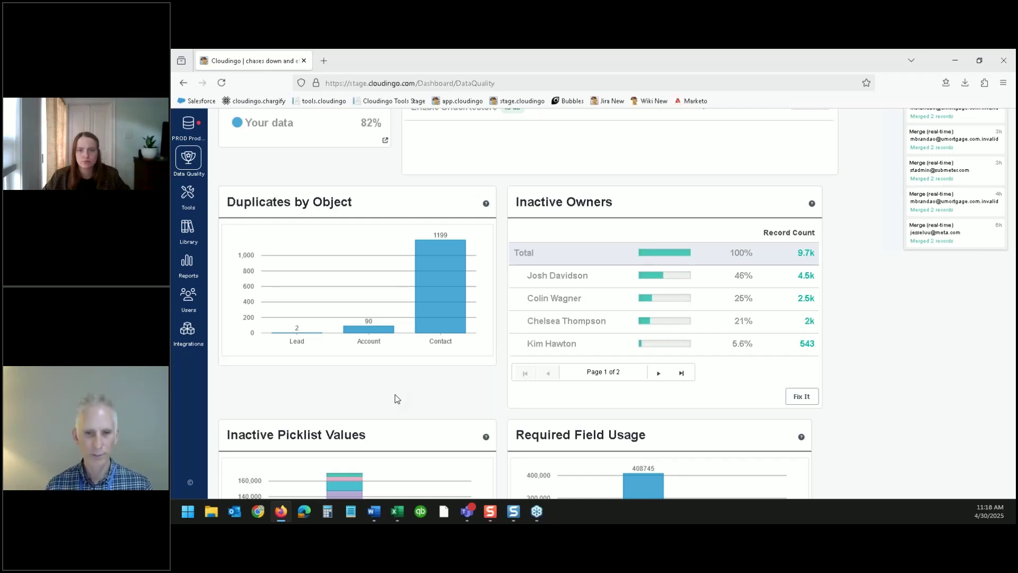
# - Check the Opportunity bar's incomplete data share in the Required Field Usage chart, and view the Admin-User Ratio chart
pyautogui.scroll(-3, 328, 441)
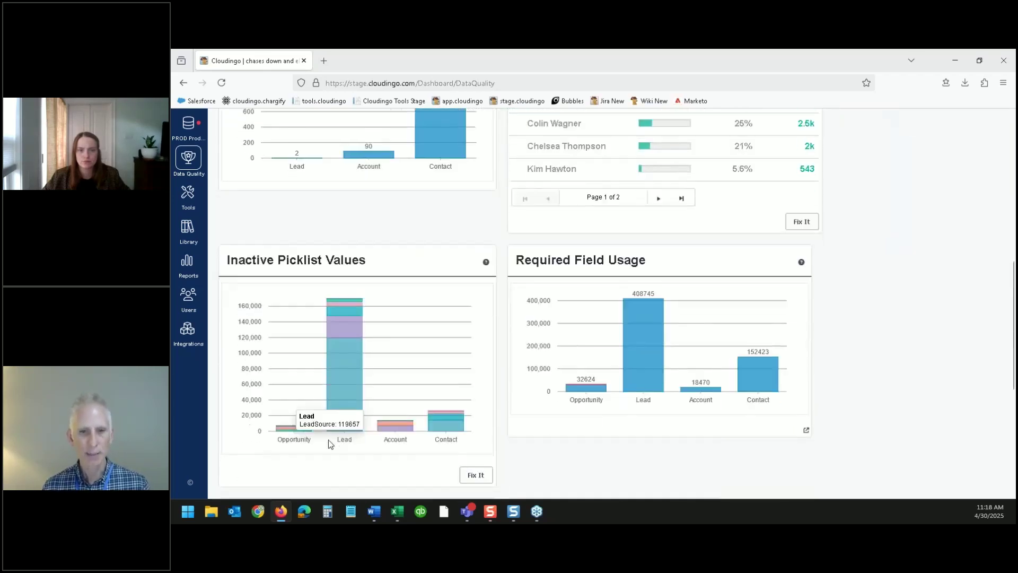
pyautogui.scroll(-1, 329, 441)
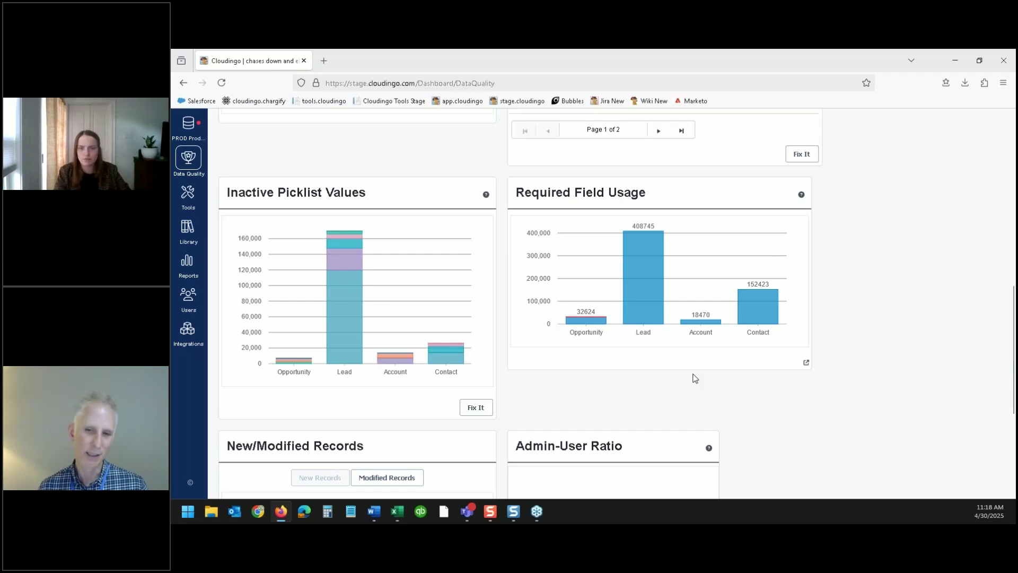
pyautogui.moveTo(590, 321)
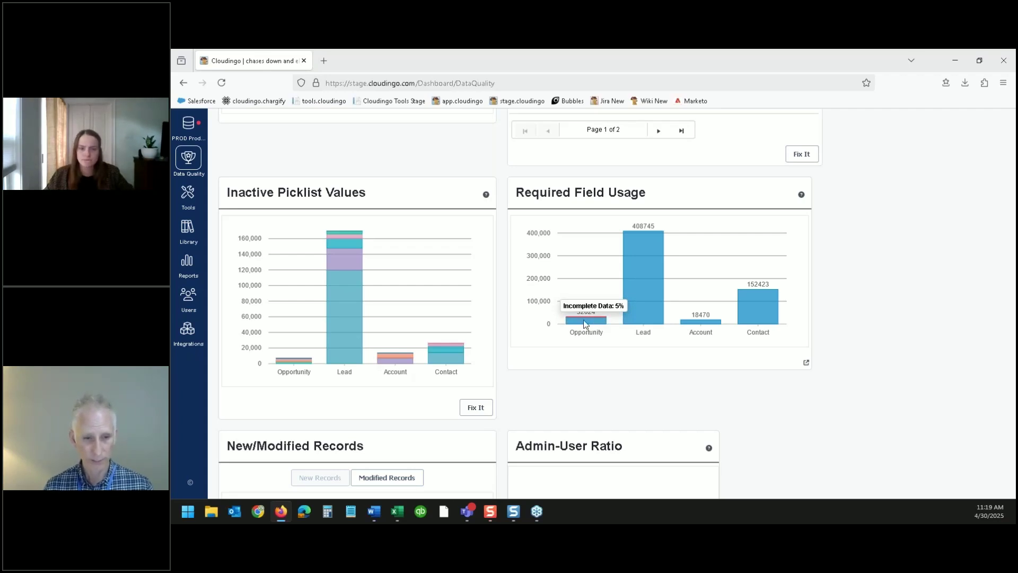
pyautogui.scroll(-2, 586, 323)
pyautogui.scroll(-4, 585, 324)
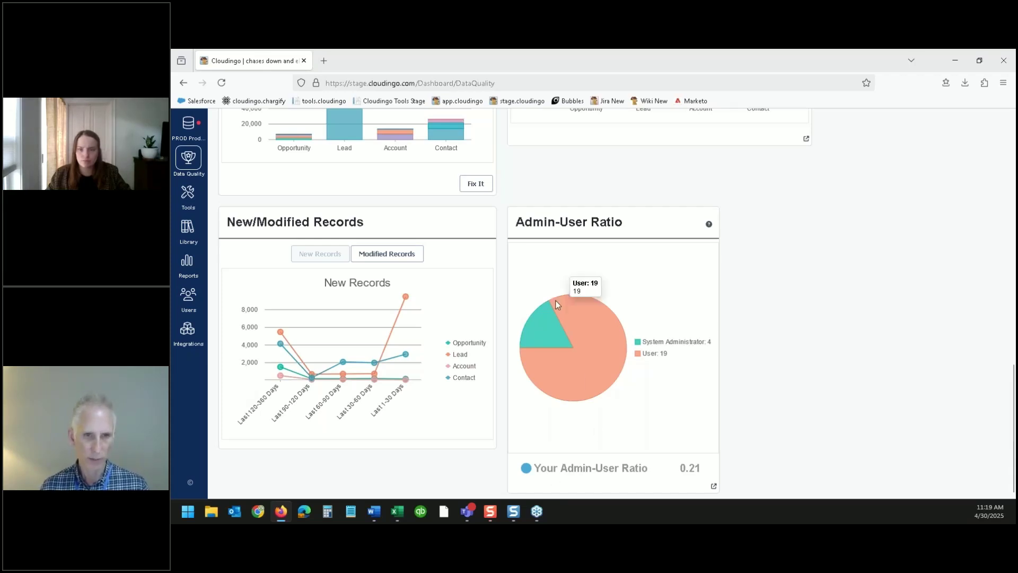
# - Open the Data Quality Score history, check the score on the timeline and close the history window
pyautogui.scroll(5, 486, 297)
pyautogui.scroll(7, 488, 301)
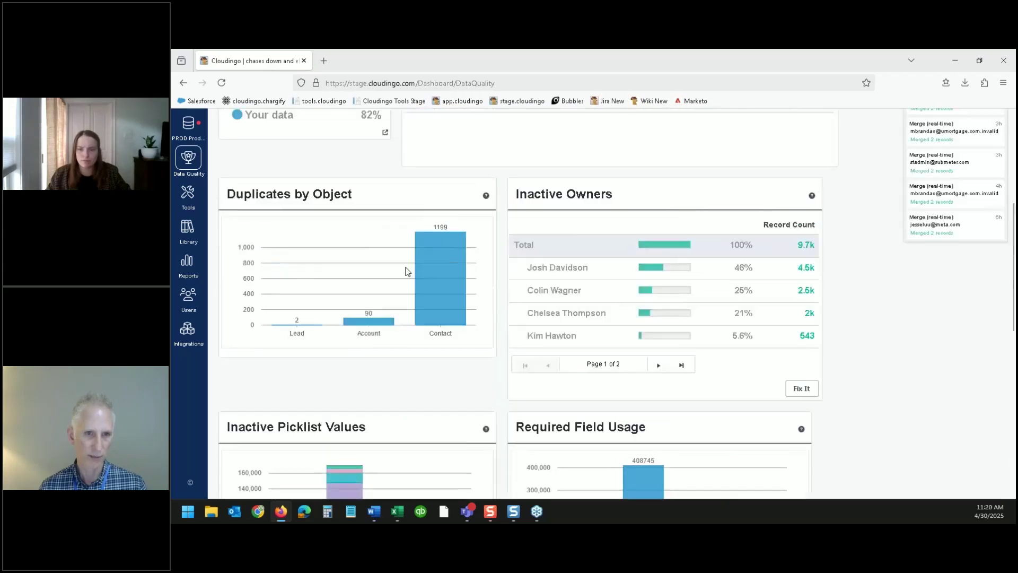
pyautogui.click(385, 349)
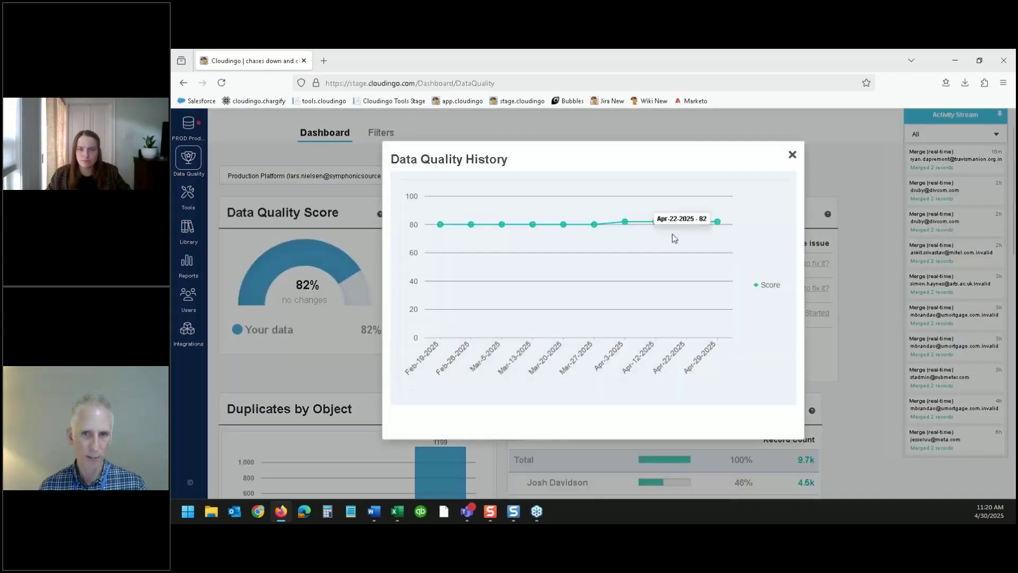
pyautogui.click(792, 155)
# - Examine the New Records trend, switch the New/Modified Records chart to Modified Records and check the Last 60-90 Days peak
pyautogui.scroll(-12, 530, 365)
pyautogui.moveTo(408, 299)
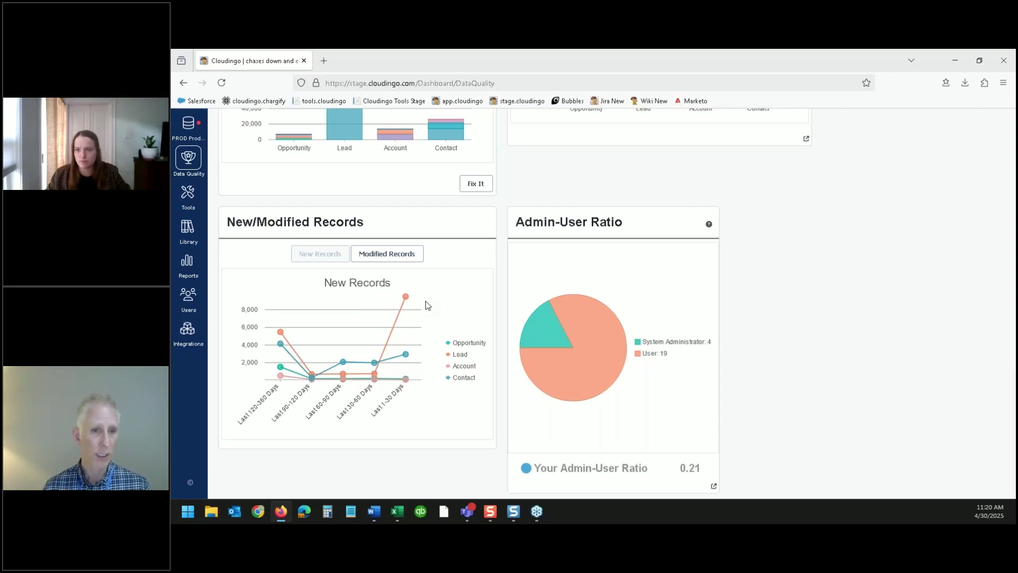
pyautogui.click(374, 255)
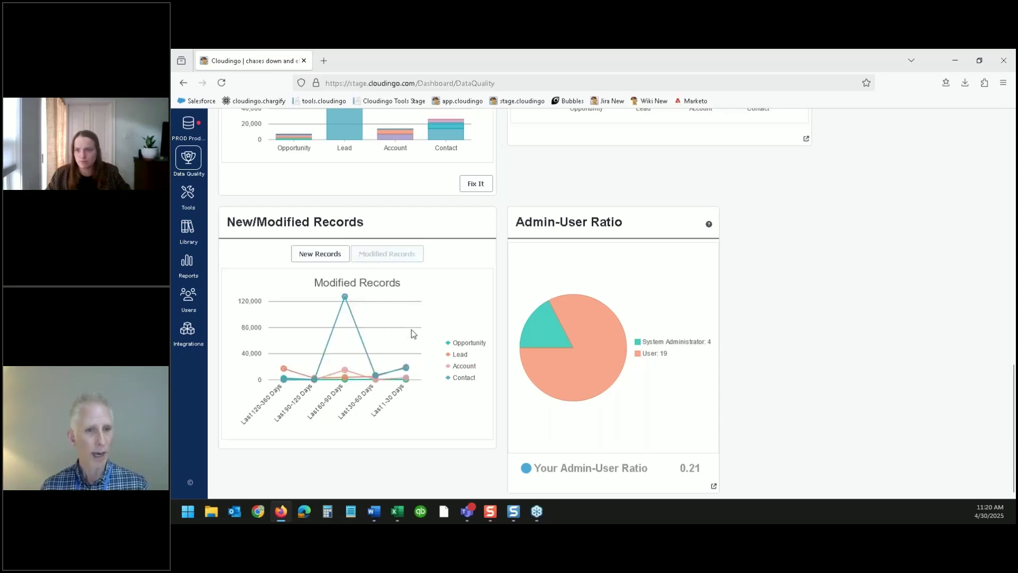
pyautogui.moveTo(345, 299)
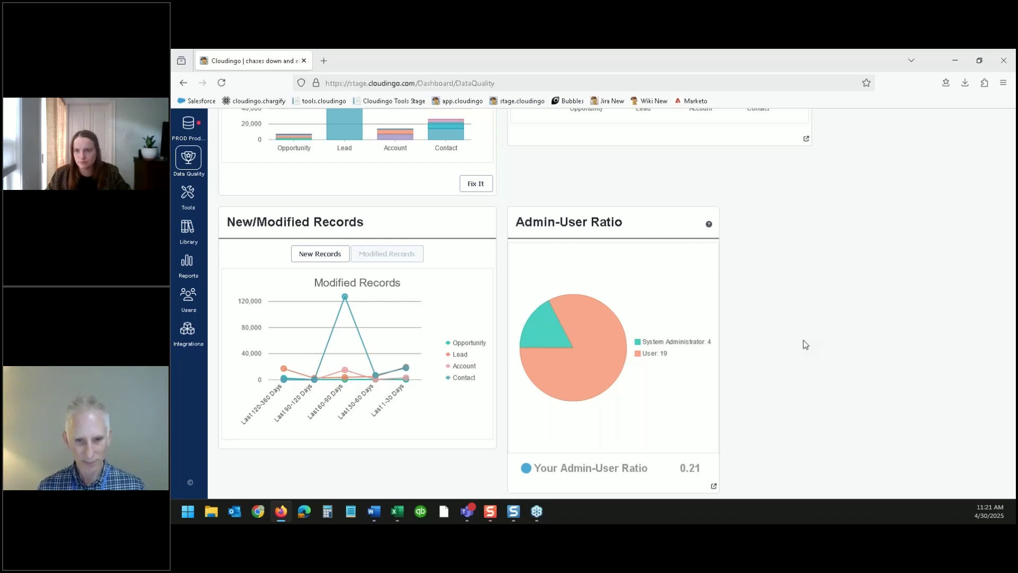
# - Open the Field Analysis reports page
pyautogui.scroll(10, 798, 344)
pyautogui.scroll(5, 821, 356)
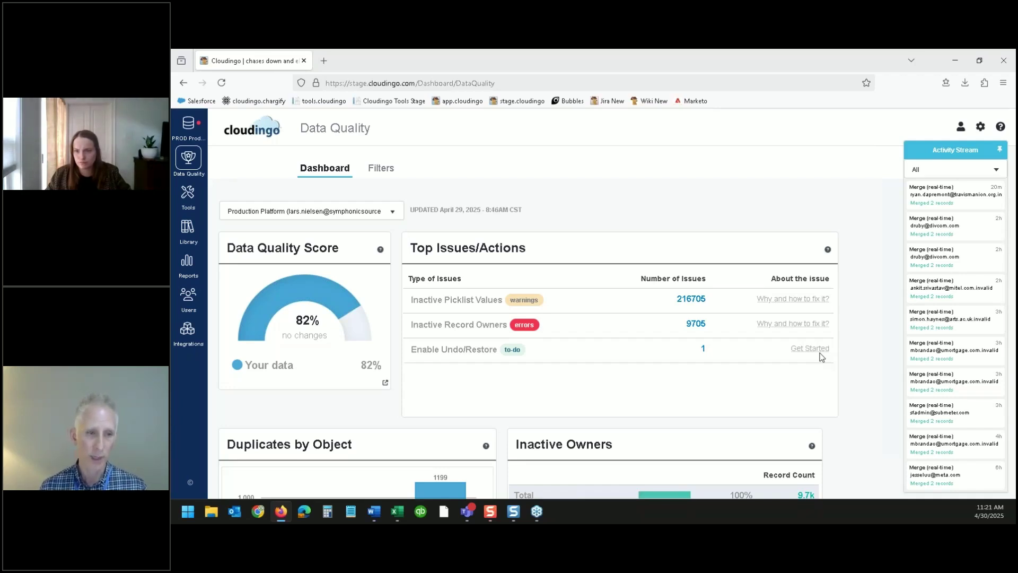
pyautogui.click(185, 264)
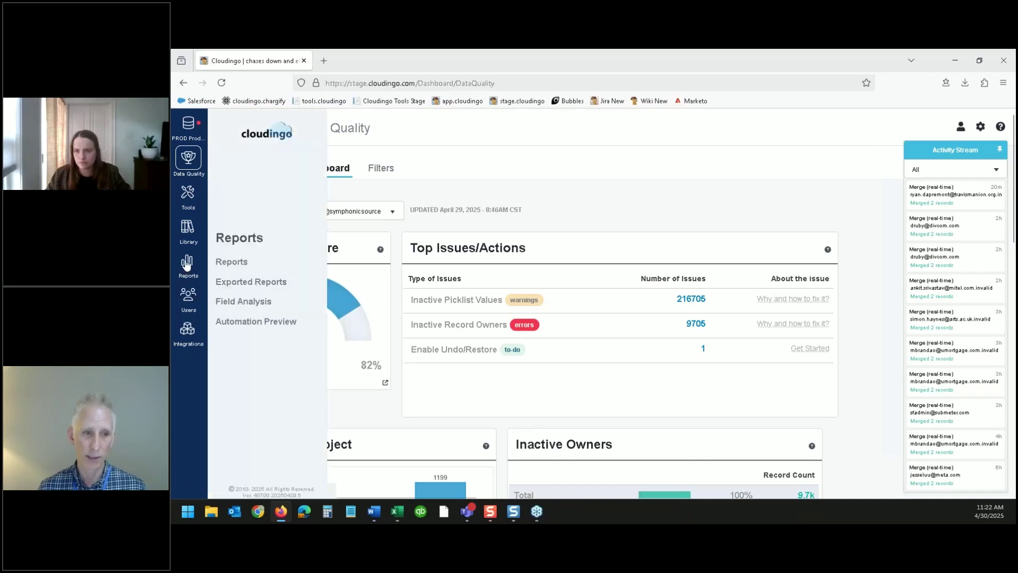
pyautogui.click(226, 300)
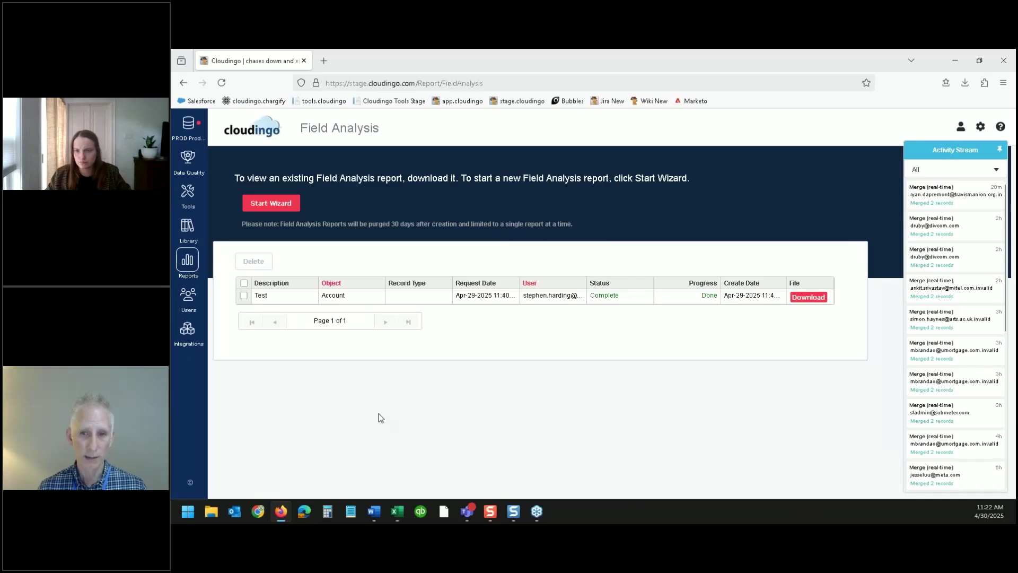
# - Open the wizard for a new Field Analysis report, review its Salesforce object and invalid data options, and cancel it
pyautogui.click(273, 205)
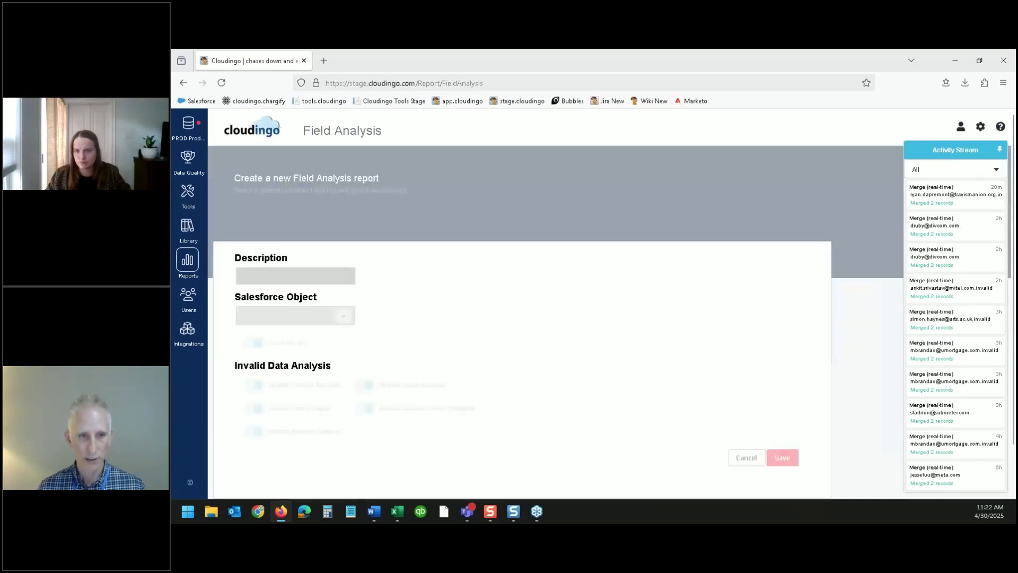
pyautogui.click(340, 318)
pyautogui.click(311, 436)
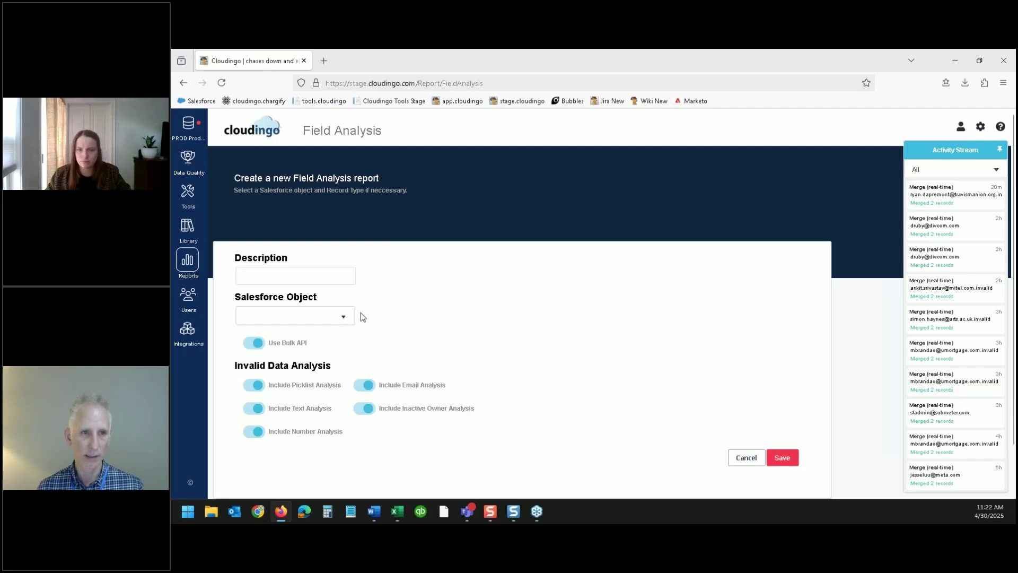
pyautogui.scroll(-2, 446, 322)
pyautogui.scroll(2, 451, 325)
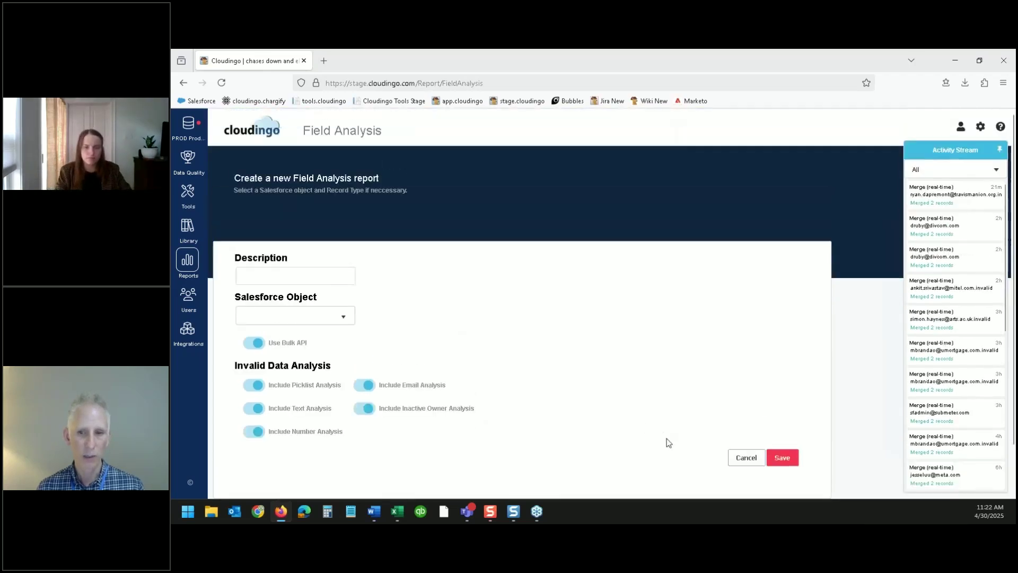
pyautogui.click(744, 459)
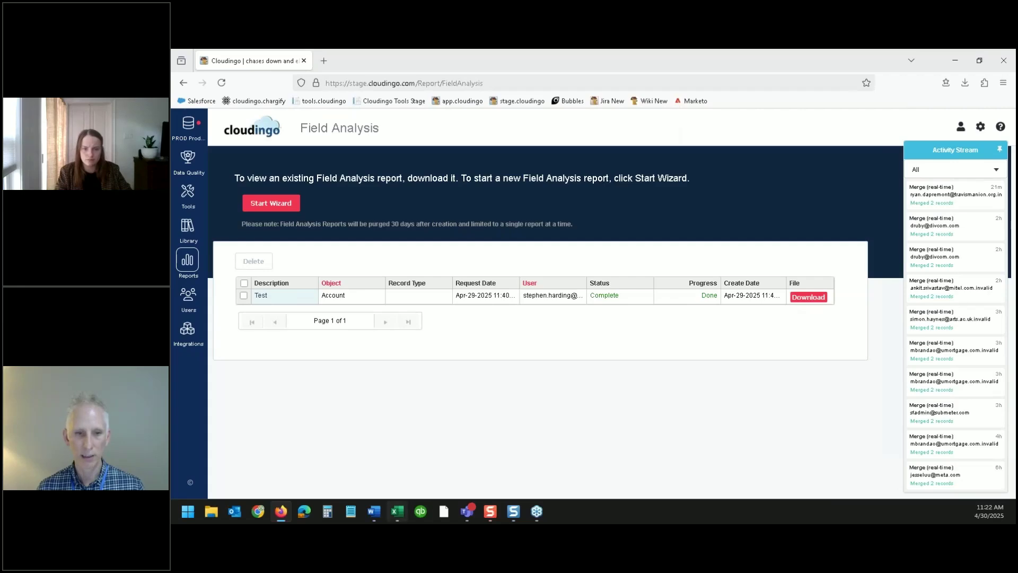
# - Switch to the FieldAnalysis_Sample_Account04292025 workbook in Excel, examine the Records Used and Percent Used columns, and minimize it
pyautogui.click(398, 514)
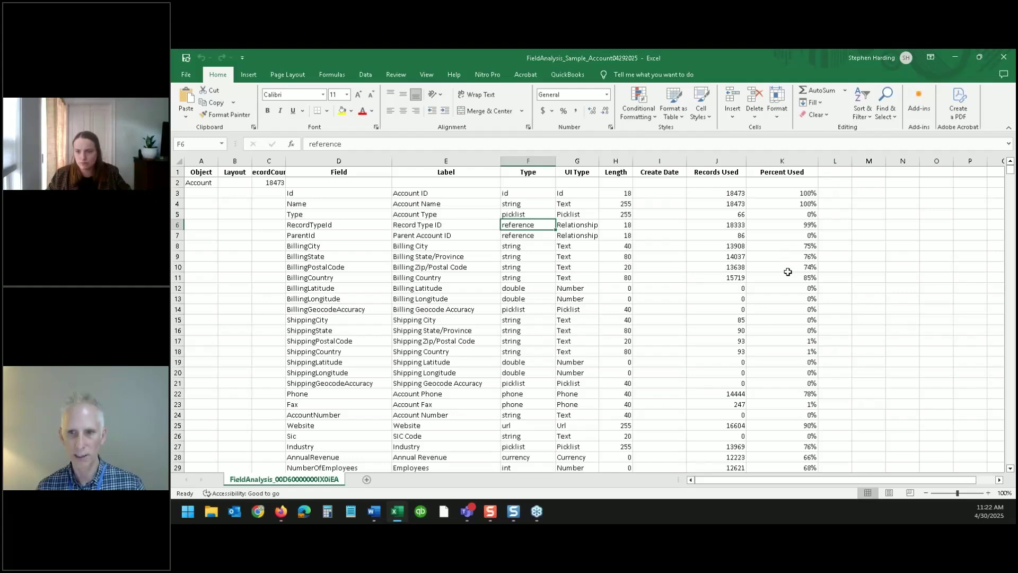
pyautogui.scroll(-1, 783, 299)
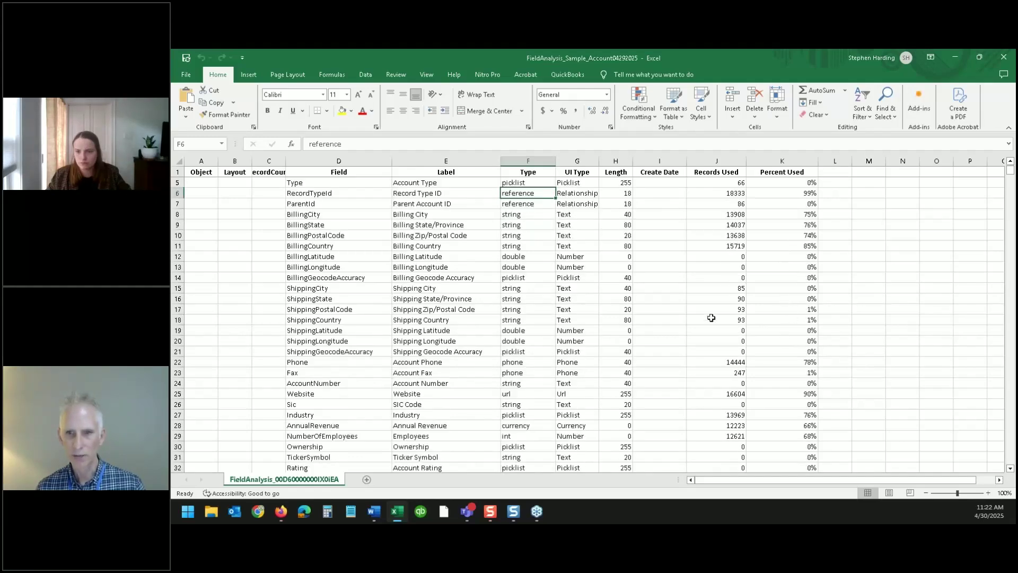
pyautogui.scroll(-7, 772, 339)
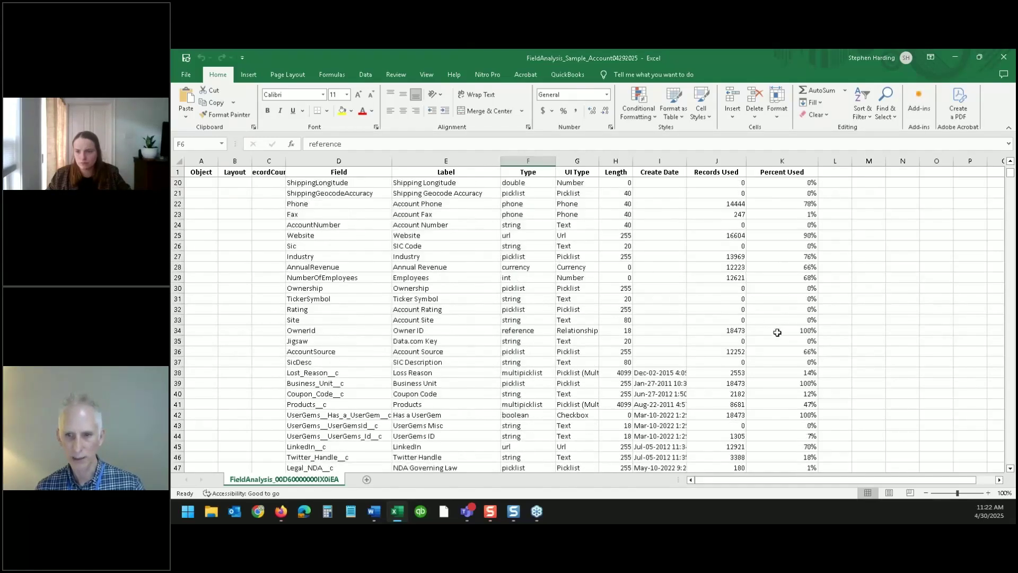
pyautogui.scroll(-5, 771, 340)
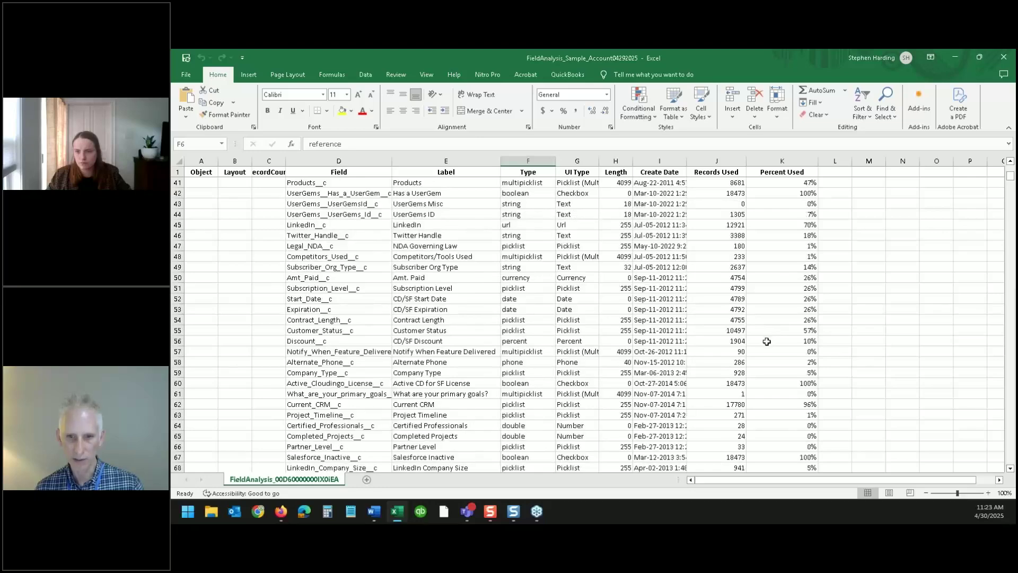
pyautogui.scroll(13, 767, 341)
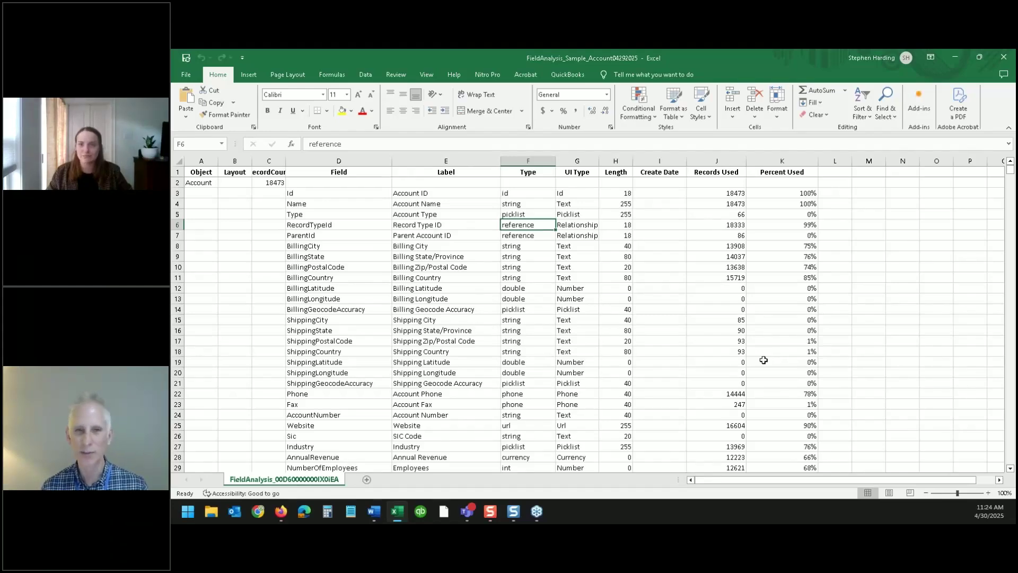
pyautogui.click(954, 58)
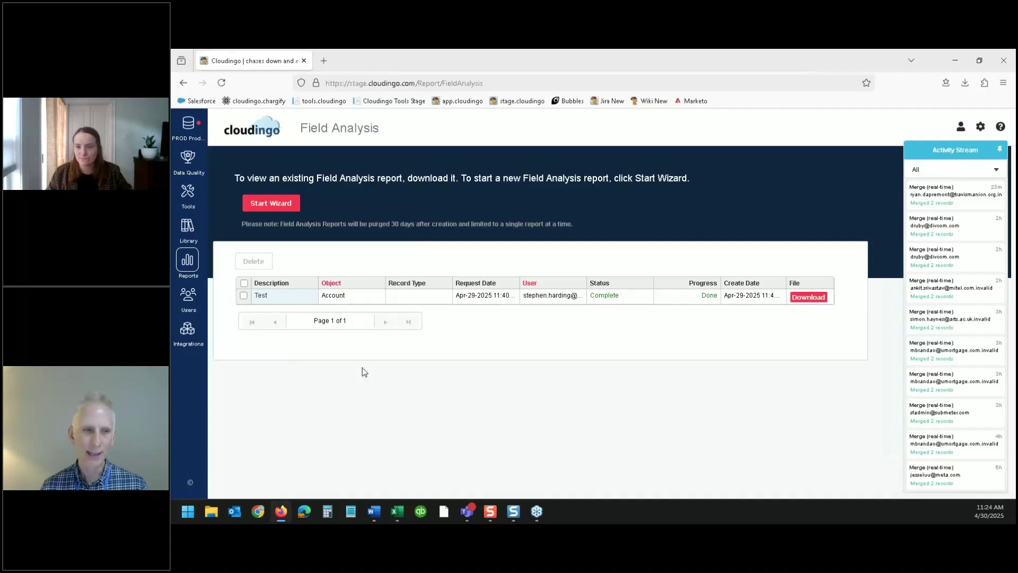
# - Open the Reports page and look through the report types available under Run A Report
pyautogui.moveTo(187, 265)
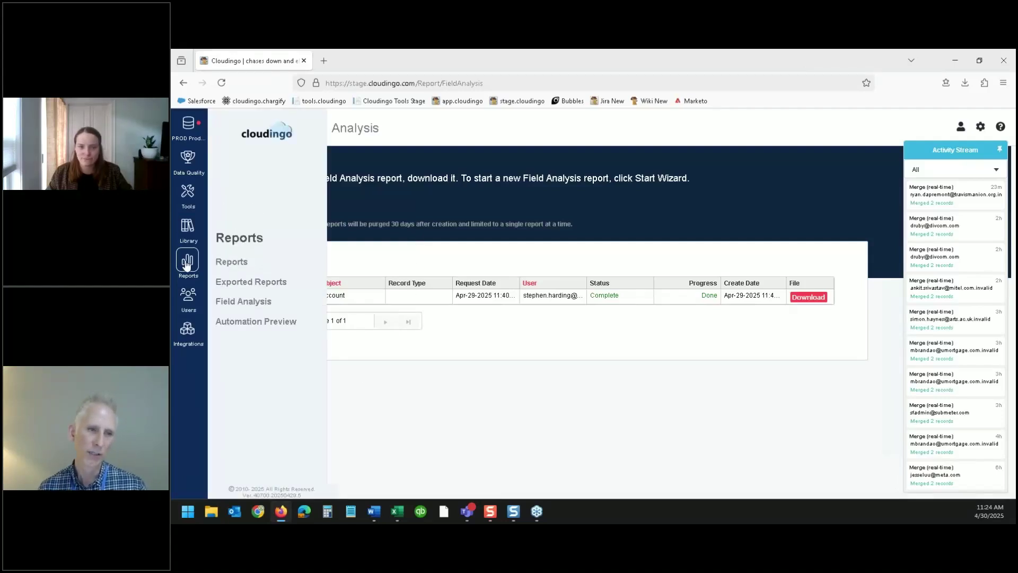
pyautogui.click(232, 262)
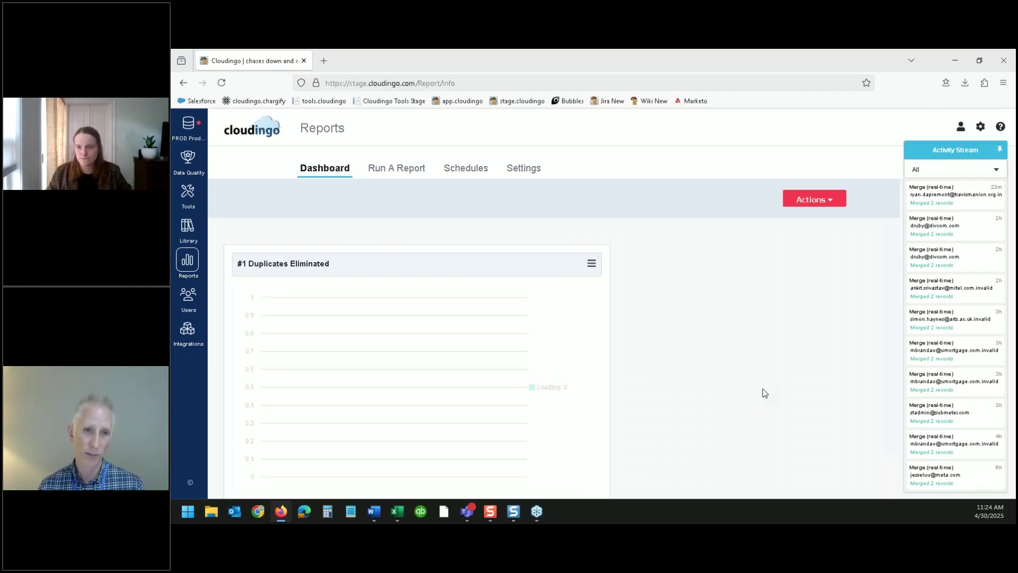
pyautogui.click(396, 169)
pyautogui.click(394, 348)
pyautogui.scroll(-3, 373, 415)
pyautogui.scroll(3, 371, 415)
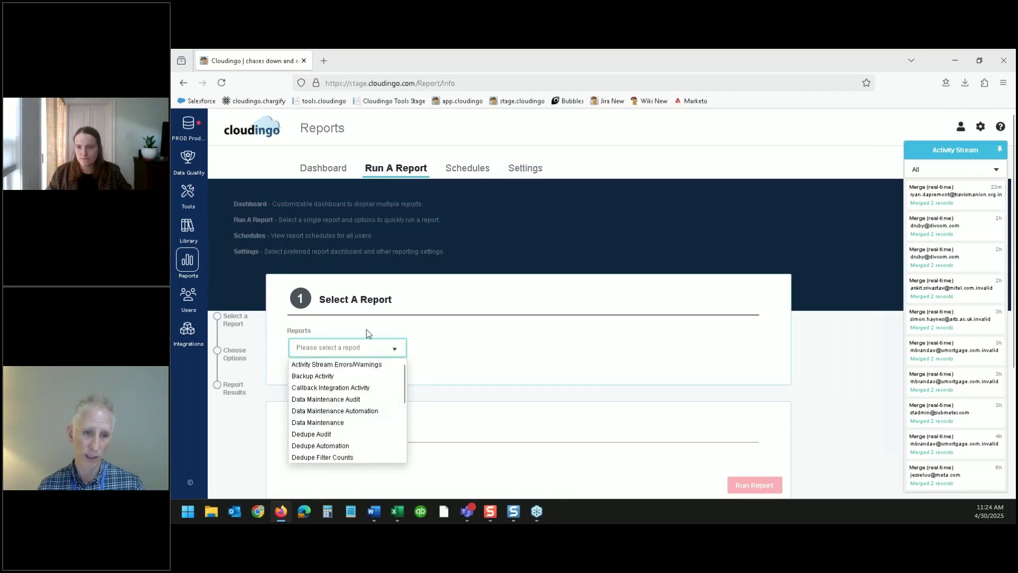
# - Return to the Reports dashboard, examine the Duplicates Eliminated chart and view its available report actions
pyautogui.click(324, 168)
pyautogui.click(324, 170)
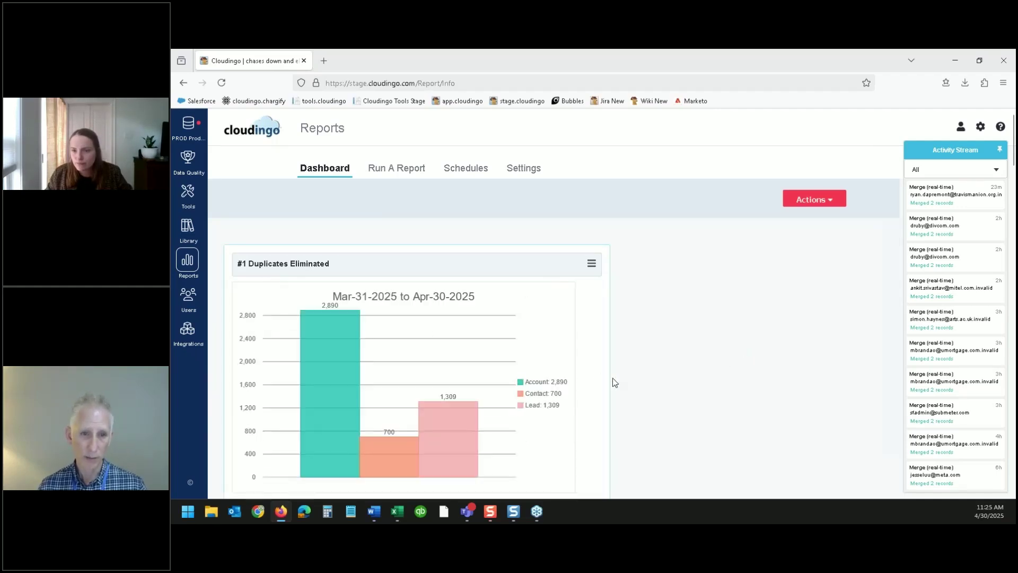
pyautogui.scroll(-3, 612, 378)
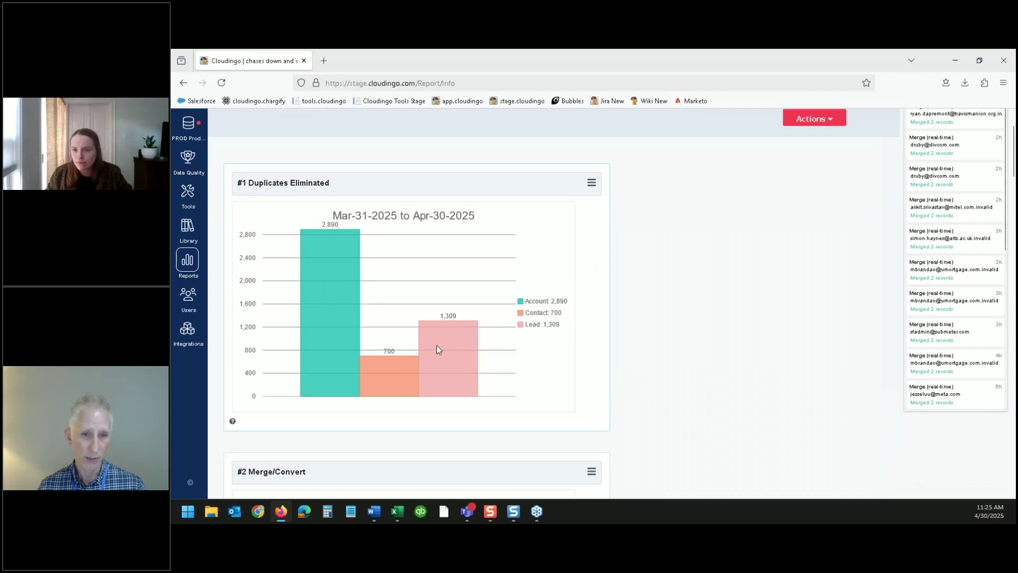
pyautogui.click(591, 183)
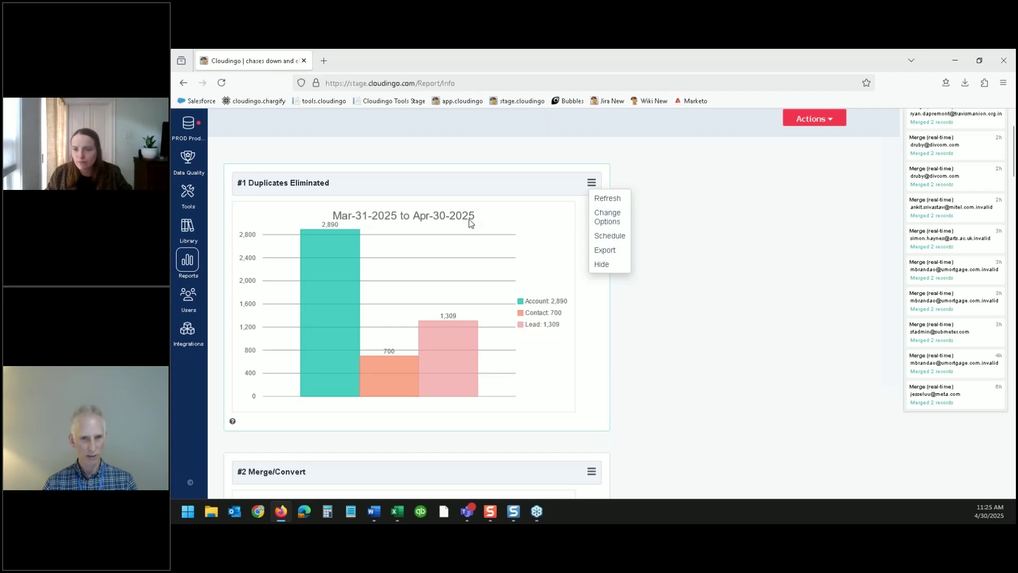
pyautogui.click(646, 317)
# - Examine the Merge/Convert chart on the Reports dashboard, comparing successes and errors per filter
pyautogui.scroll(-4, 647, 317)
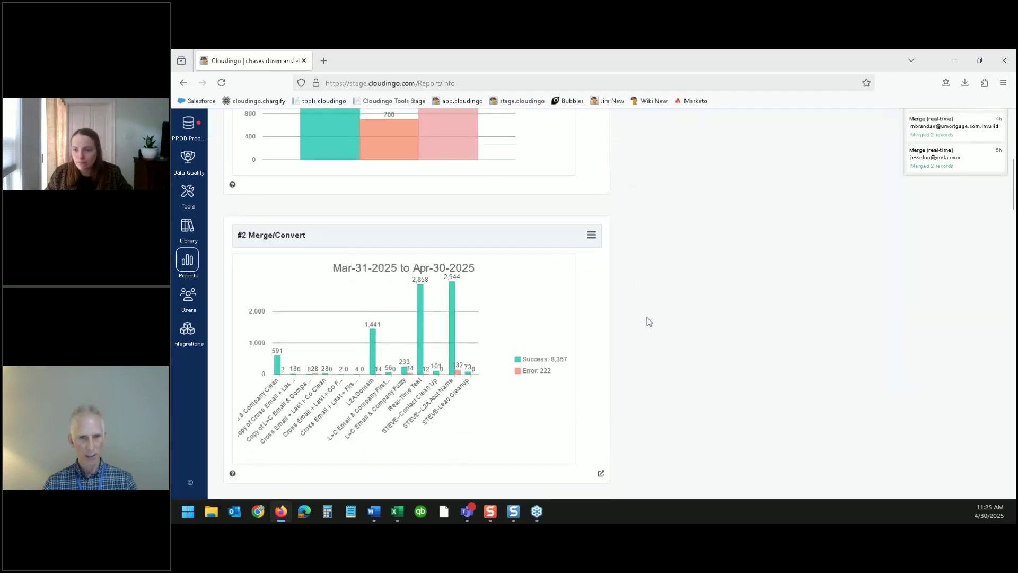
pyautogui.scroll(1, 371, 297)
pyautogui.scroll(5, 373, 295)
pyautogui.scroll(-2, 322, 249)
pyautogui.scroll(-4, 322, 249)
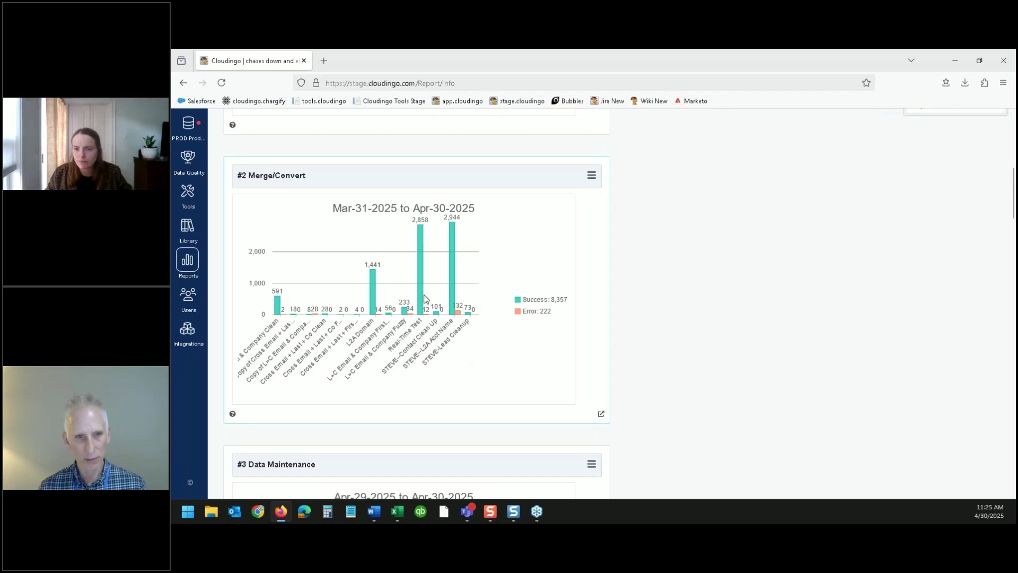
# - View the Merge/Convert chart's report actions and survey the remaining Reports dashboard charts down to Activity Stream Errors/Warnings
pyautogui.click(594, 177)
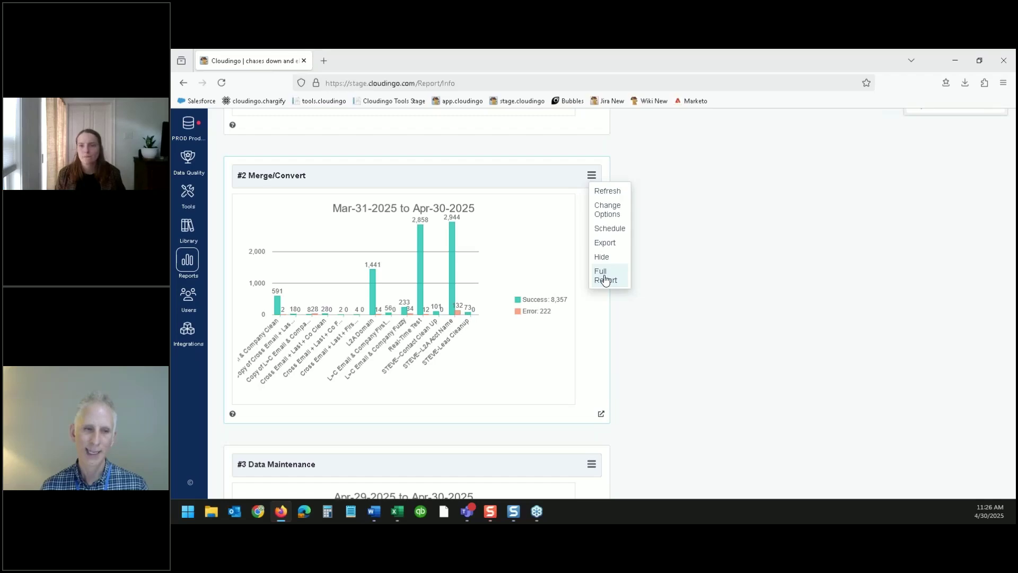
pyautogui.scroll(1, 605, 280)
pyautogui.scroll(-15, 605, 280)
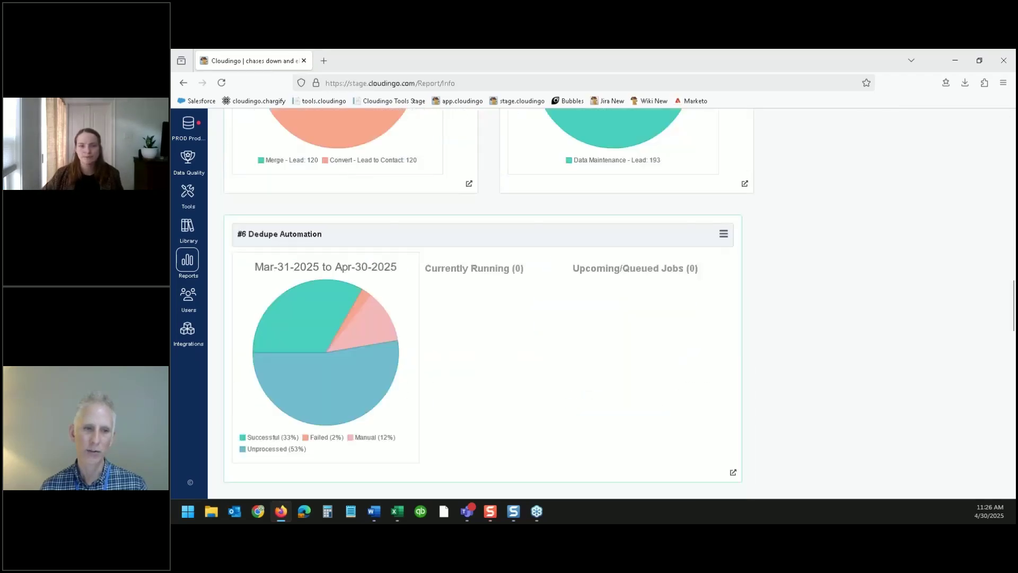
pyautogui.scroll(-3, 317, 258)
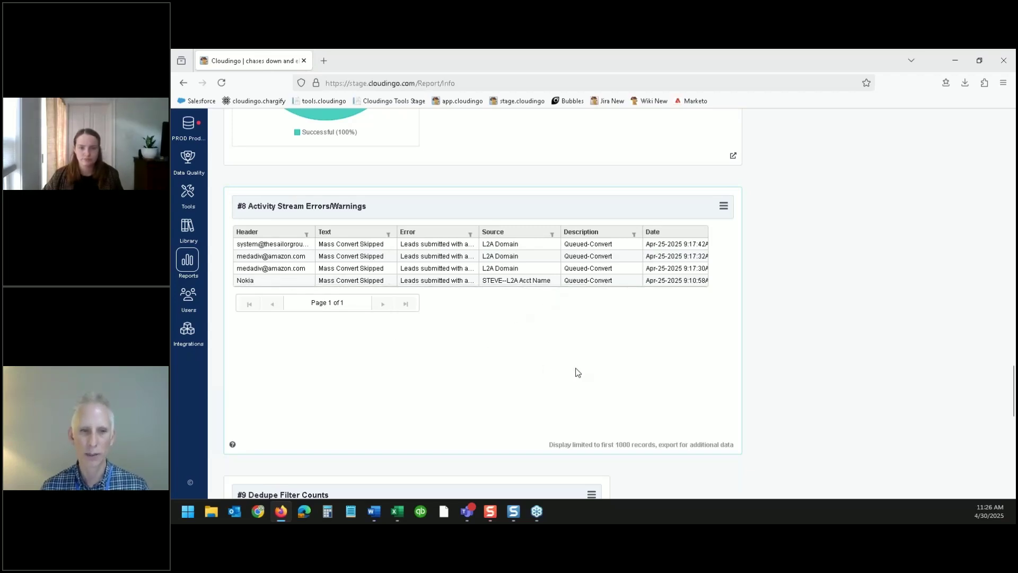
pyautogui.scroll(15, 576, 370)
pyautogui.scroll(10, 759, 321)
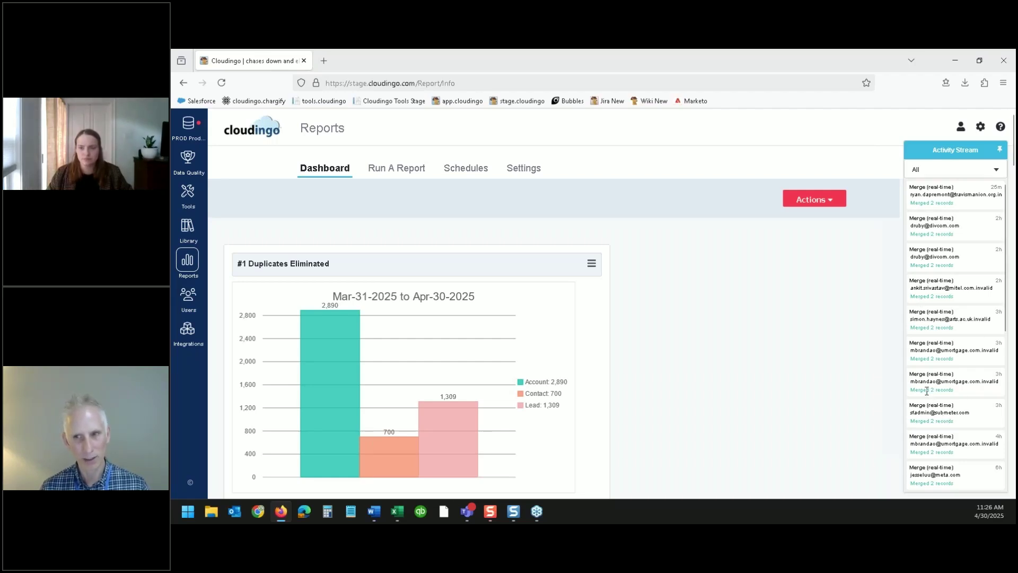
# - Examine the Activity Stream Errors/Warnings table on the Reports dashboard and view its available report actions
pyautogui.scroll(-5, 927, 392)
pyautogui.scroll(-7, 746, 372)
pyautogui.scroll(-15, 746, 373)
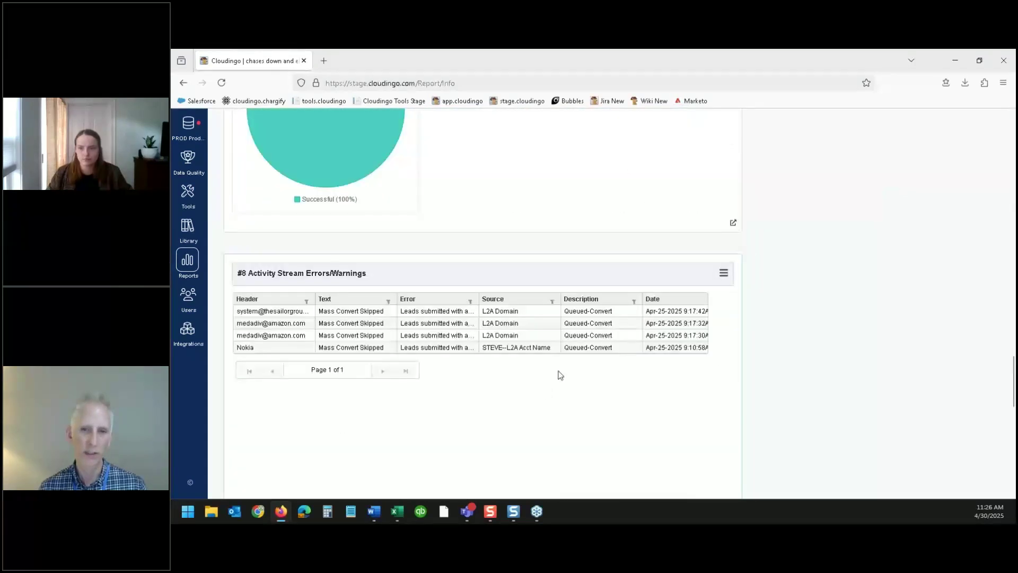
pyautogui.click(724, 273)
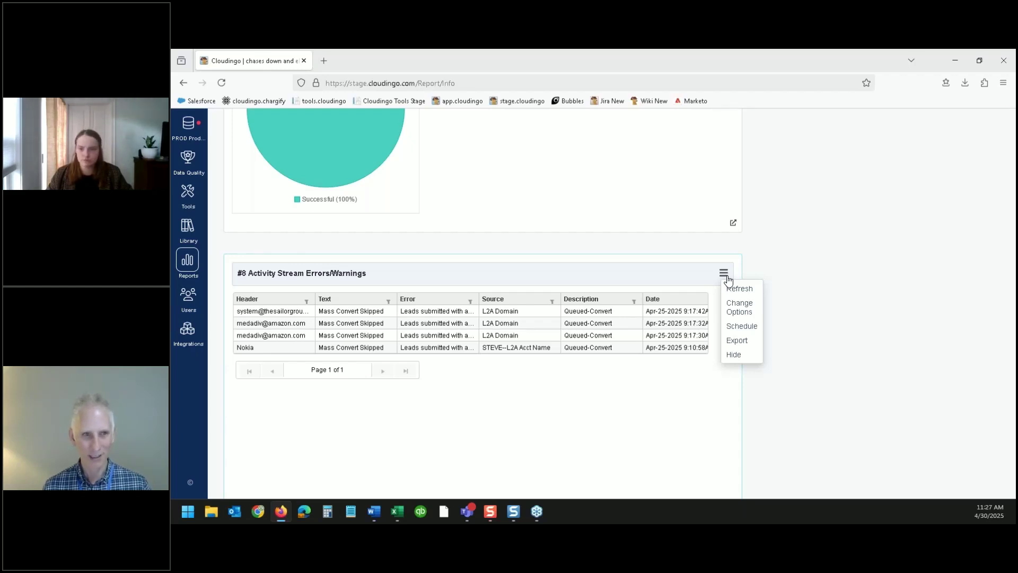
# - Return to the Data Quality dashboard and review the Data Quality Score and Top Issues/Actions
pyautogui.scroll(5, 825, 317)
pyautogui.scroll(15, 825, 317)
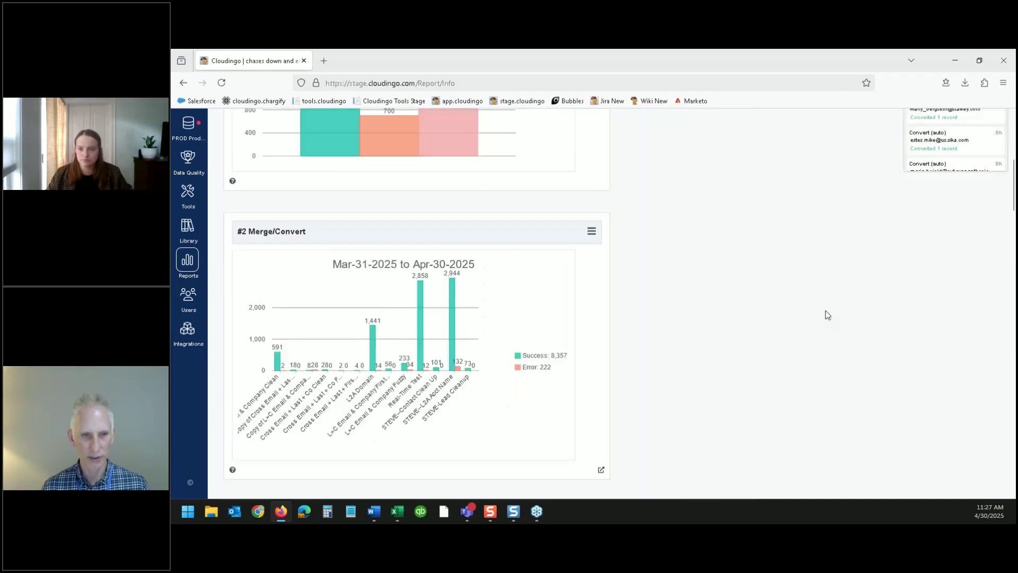
pyautogui.moveTo(188, 159)
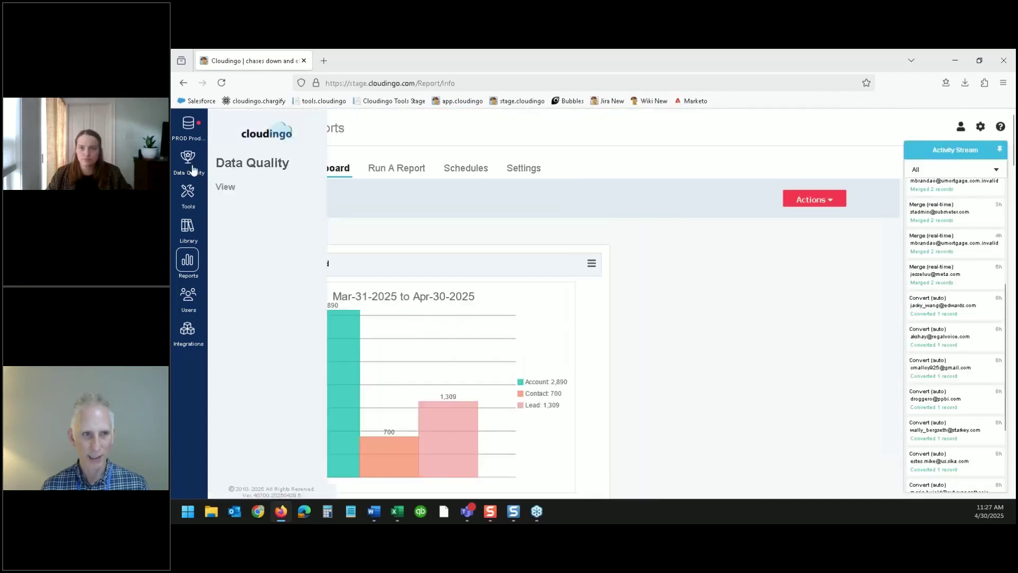
pyautogui.click(225, 186)
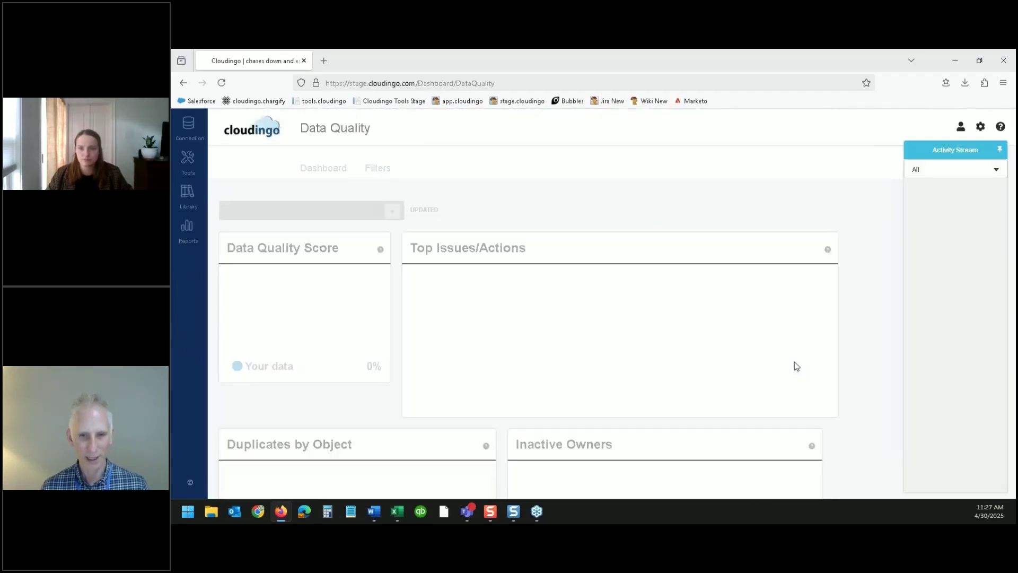
pyautogui.scroll(-2, 858, 405)
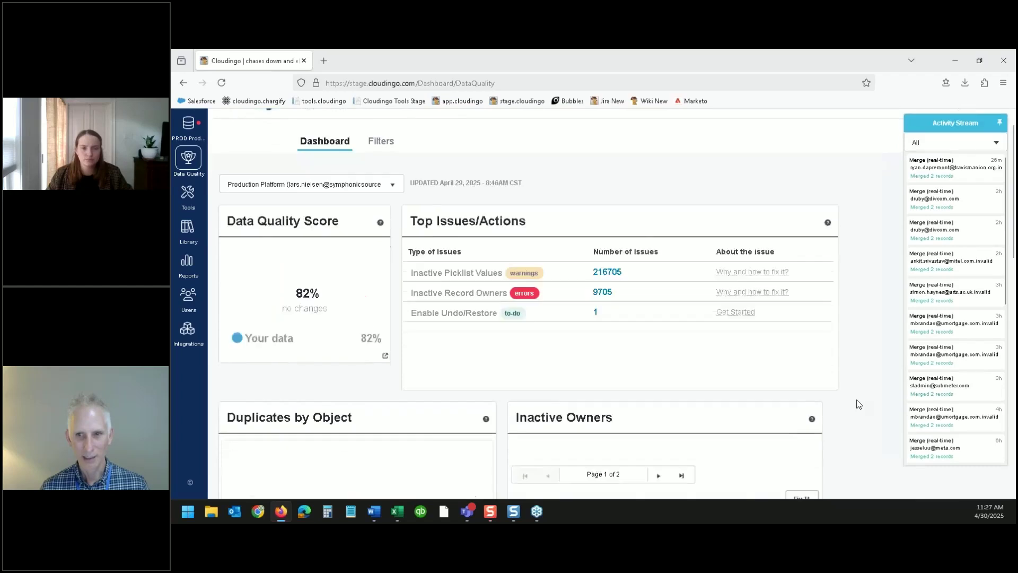
pyautogui.scroll(-2, 858, 405)
pyautogui.scroll(1, 858, 405)
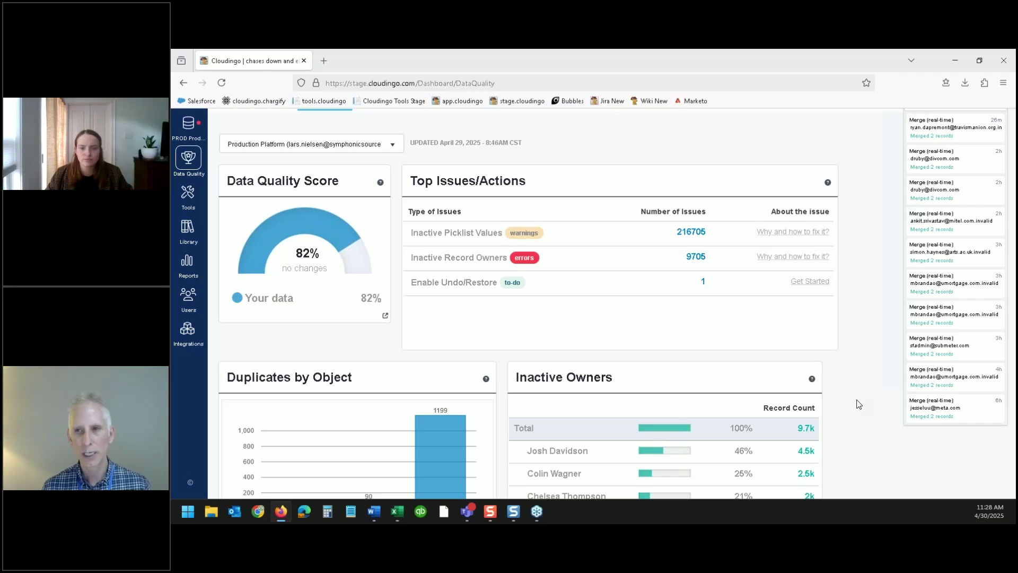
pyautogui.scroll(2, 865, 313)
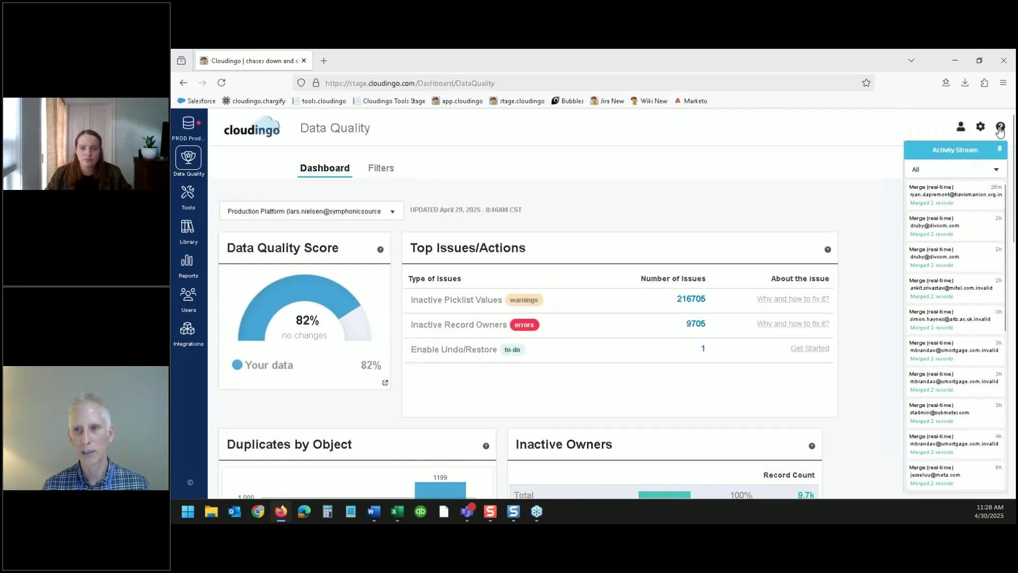
# - Look through the available help resources, such as Knowledge Base, Submit Case and Support Info, and close the list
pyautogui.click(999, 129)
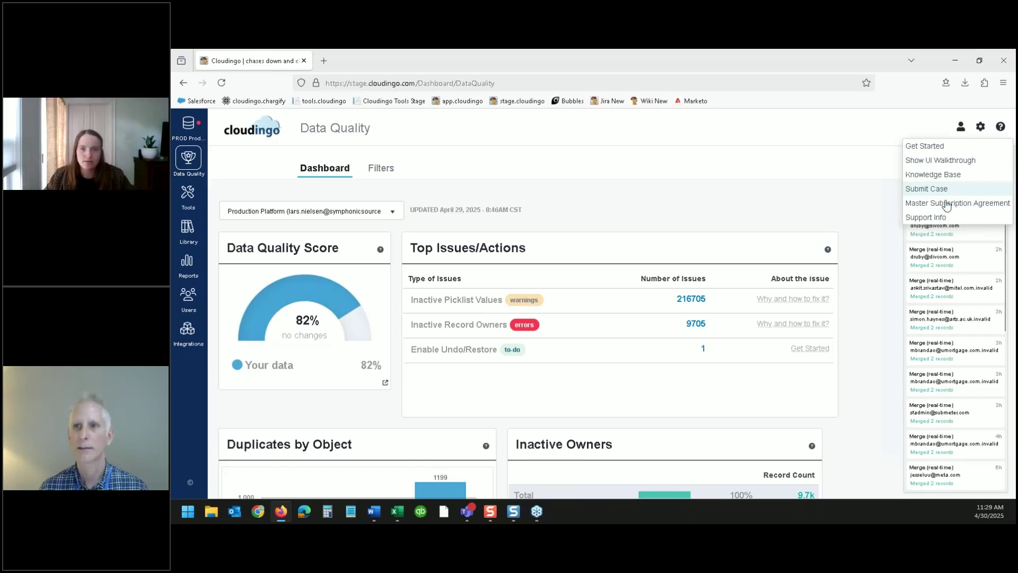
pyautogui.click(771, 192)
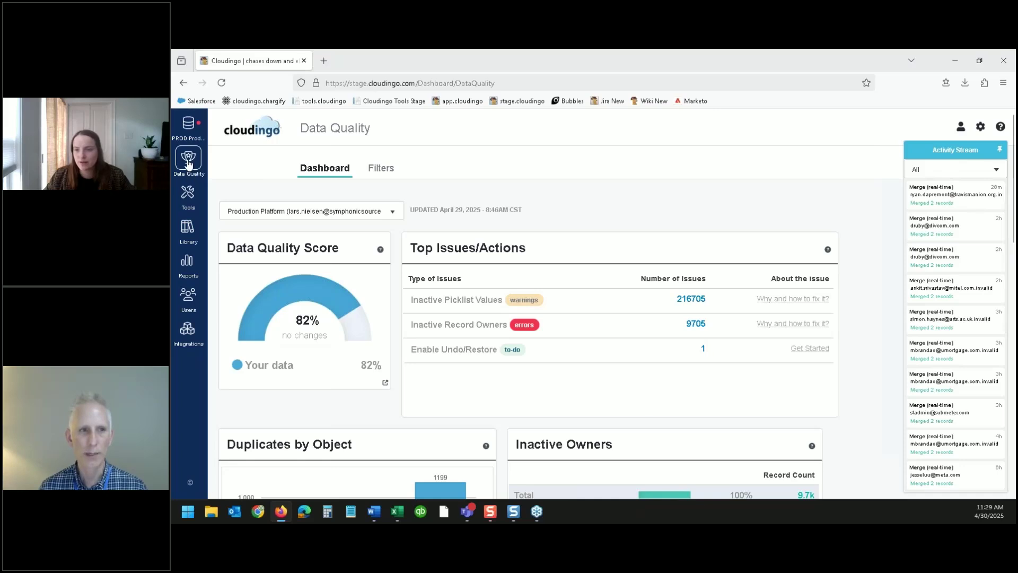
pyautogui.moveTo(189, 163)
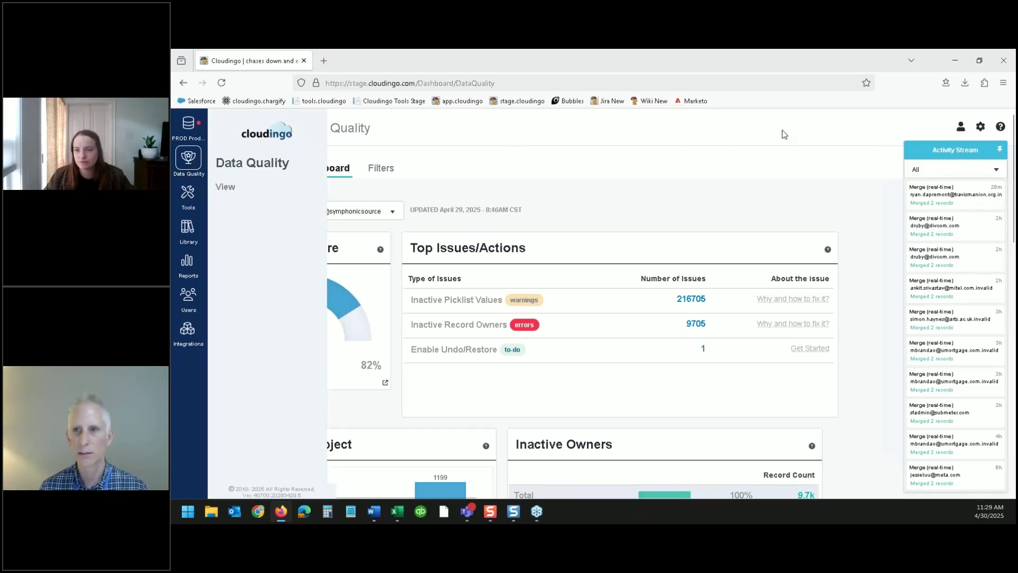
# - Open the Dedupe filters page from the Tools
pyautogui.moveTo(191, 202)
pyautogui.click(233, 204)
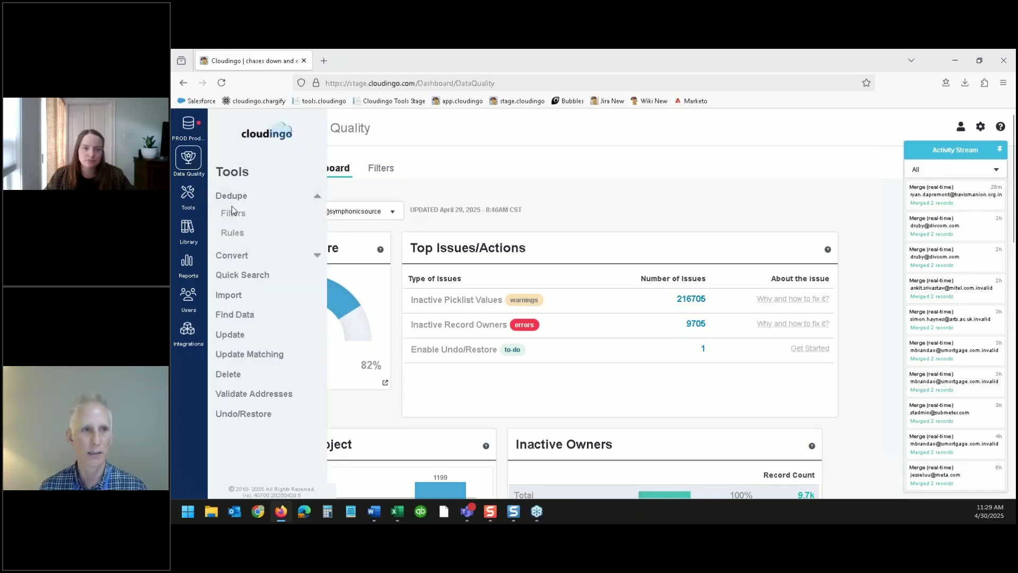
pyautogui.click(229, 213)
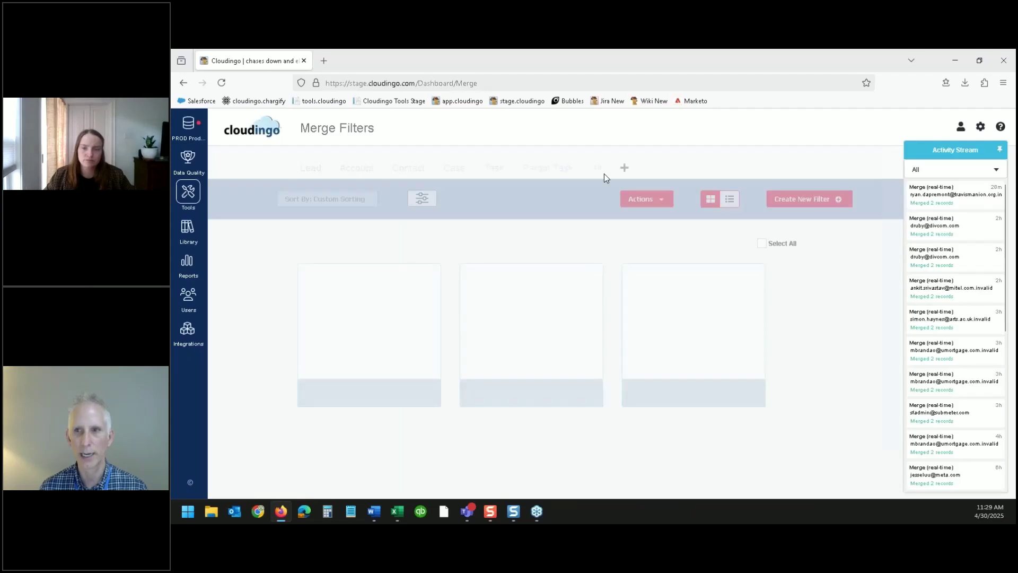
# - Unpin the Activity Stream on the Merge Filters page, hide and show it, and pin it in place again
pyautogui.click(962, 129)
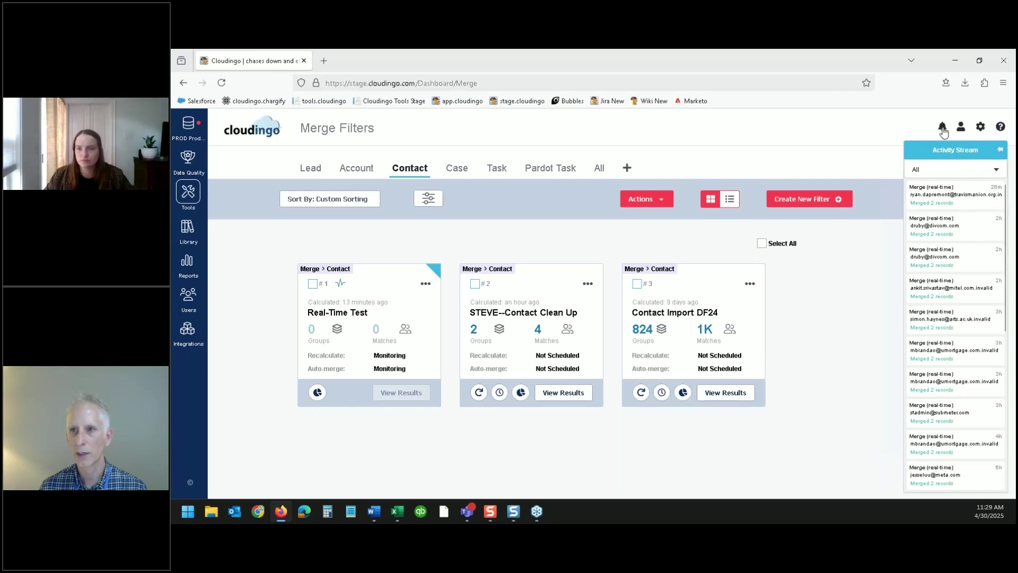
pyautogui.click(942, 134)
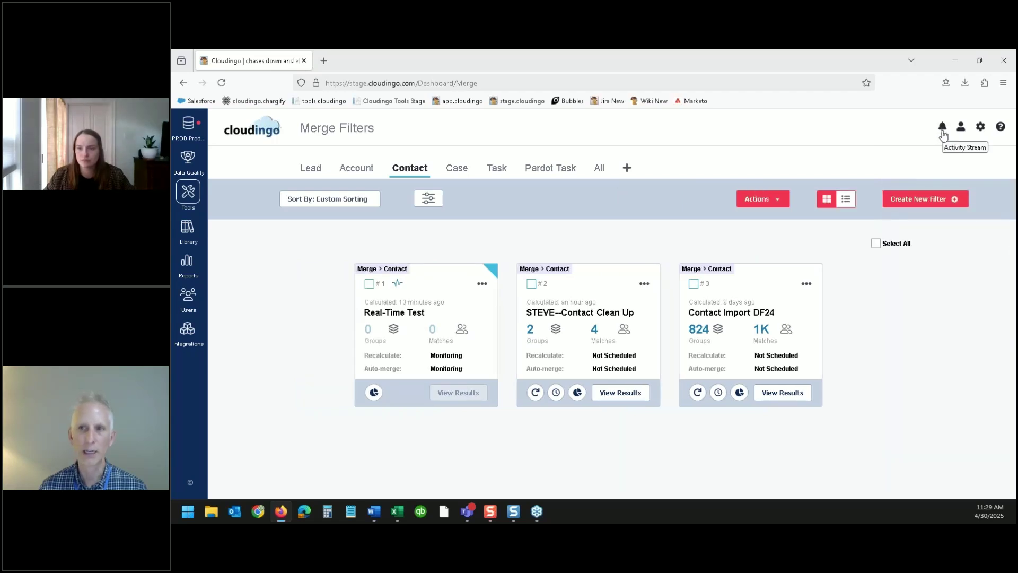
pyautogui.click(942, 127)
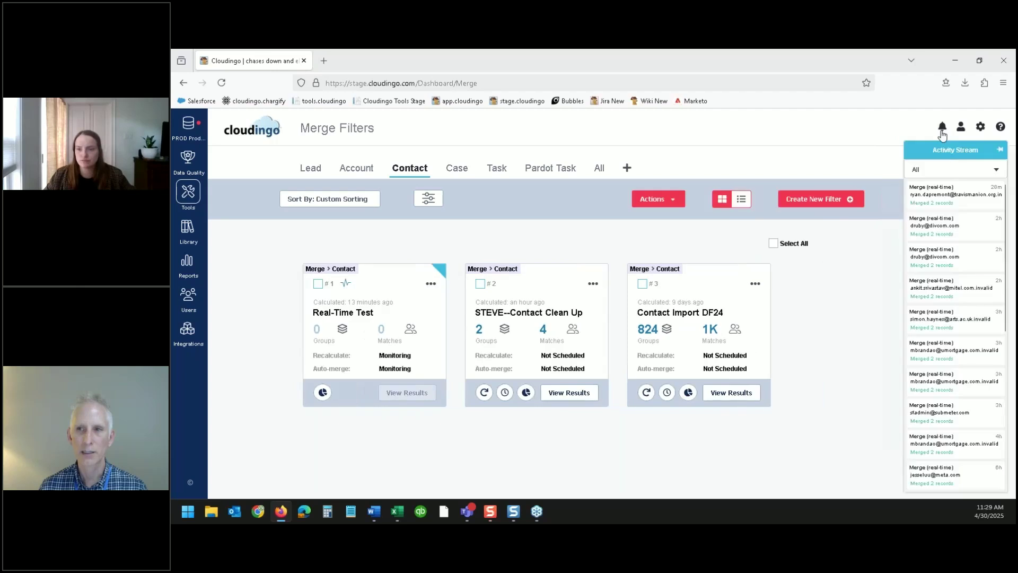
pyautogui.click(942, 130)
pyautogui.click(942, 130)
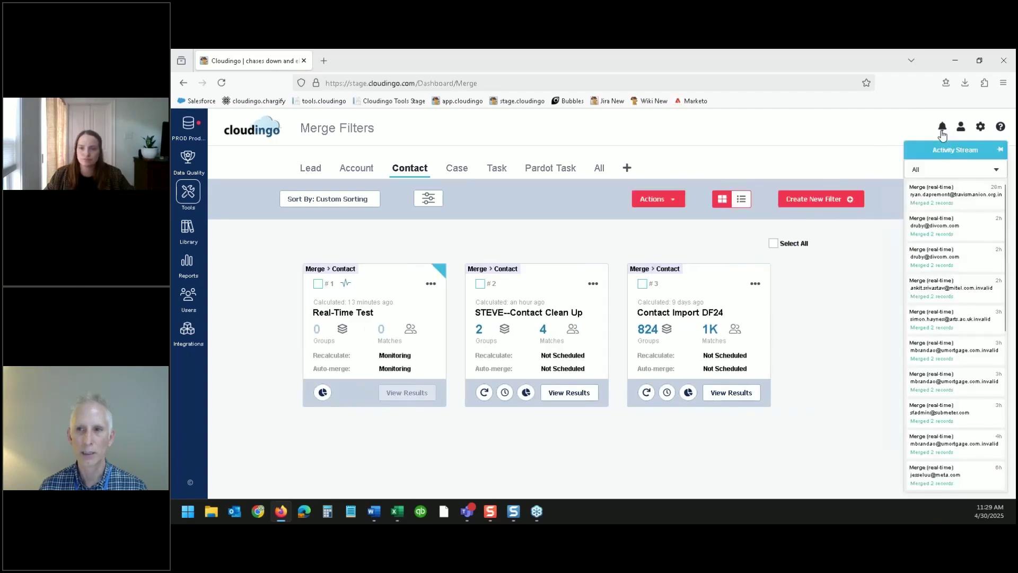
pyautogui.click(1000, 152)
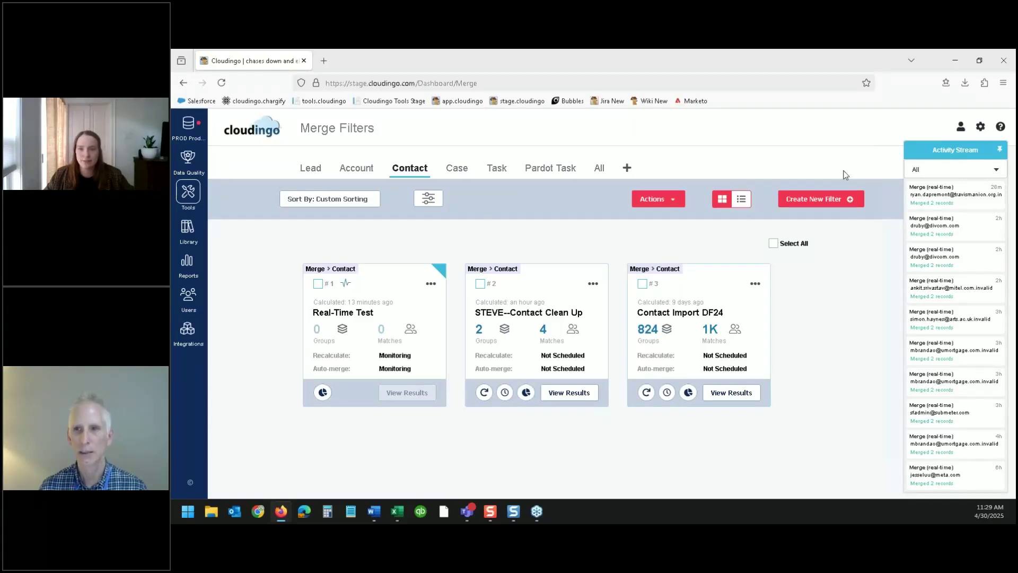
# - Return to the Data Quality dashboard, examine the Data Quality Score's history chart and close it
pyautogui.moveTo(192, 164)
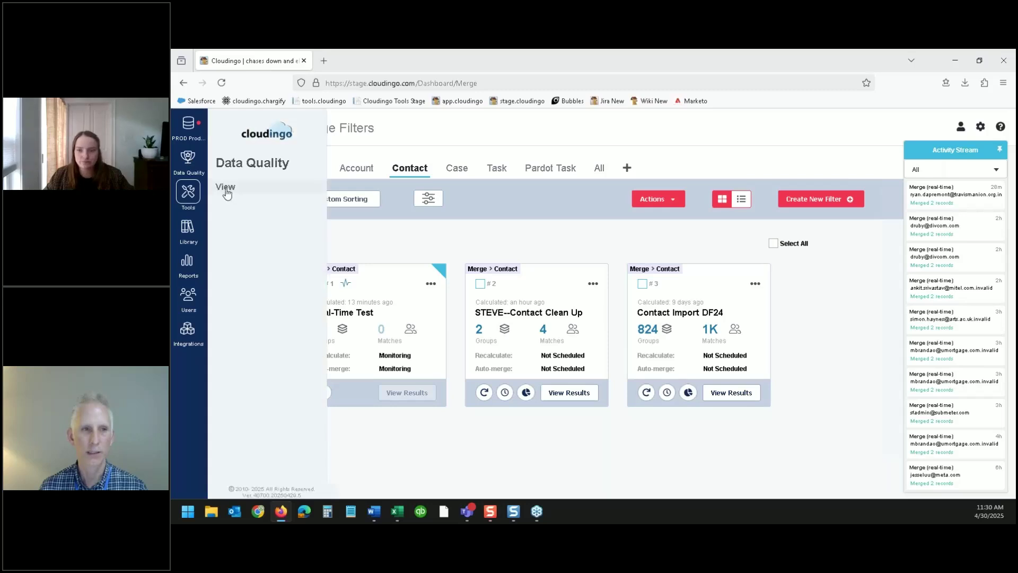
pyautogui.click(224, 192)
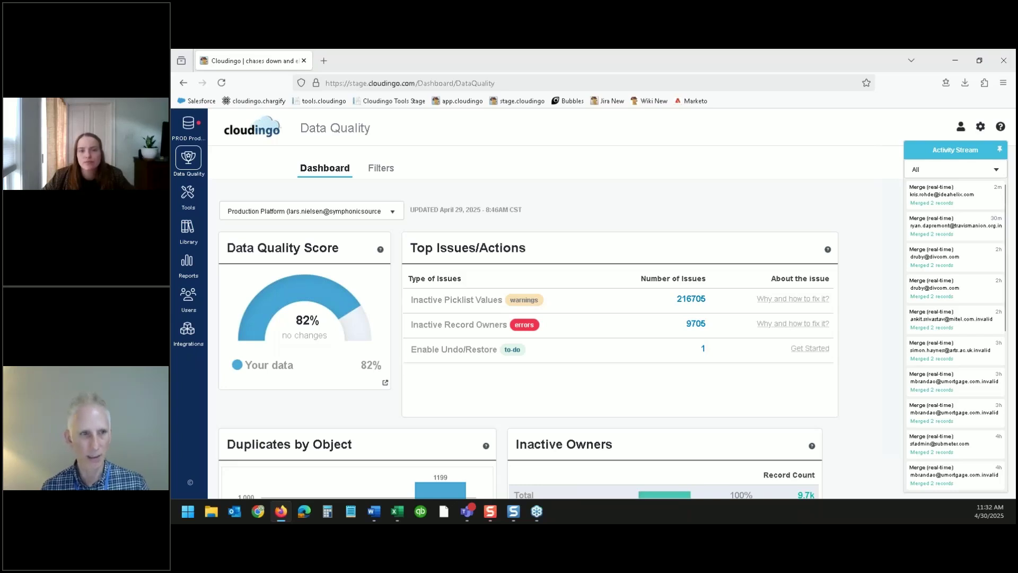
pyautogui.click(189, 161)
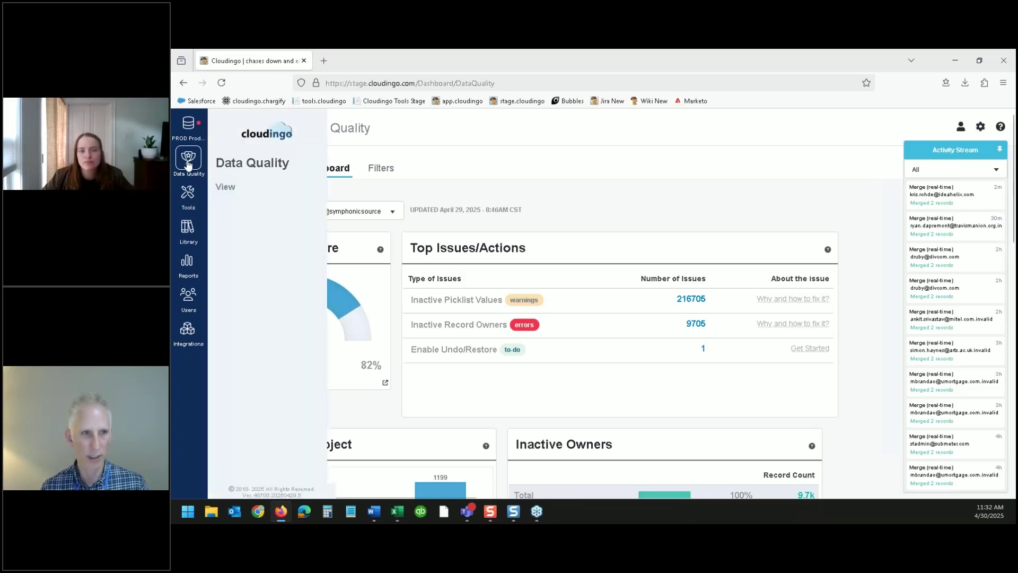
pyautogui.click(191, 163)
pyautogui.moveTo(194, 196)
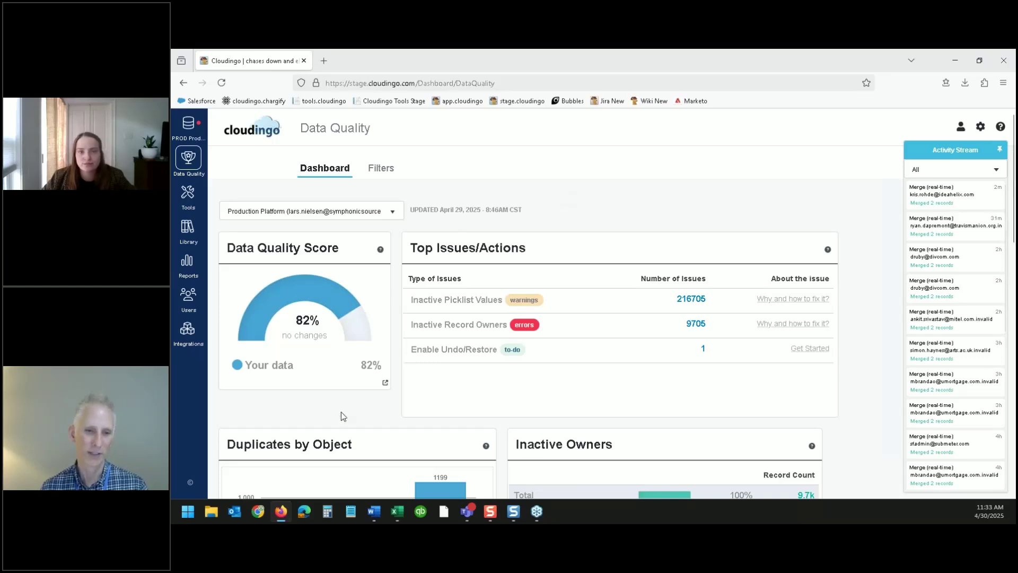
pyautogui.click(385, 385)
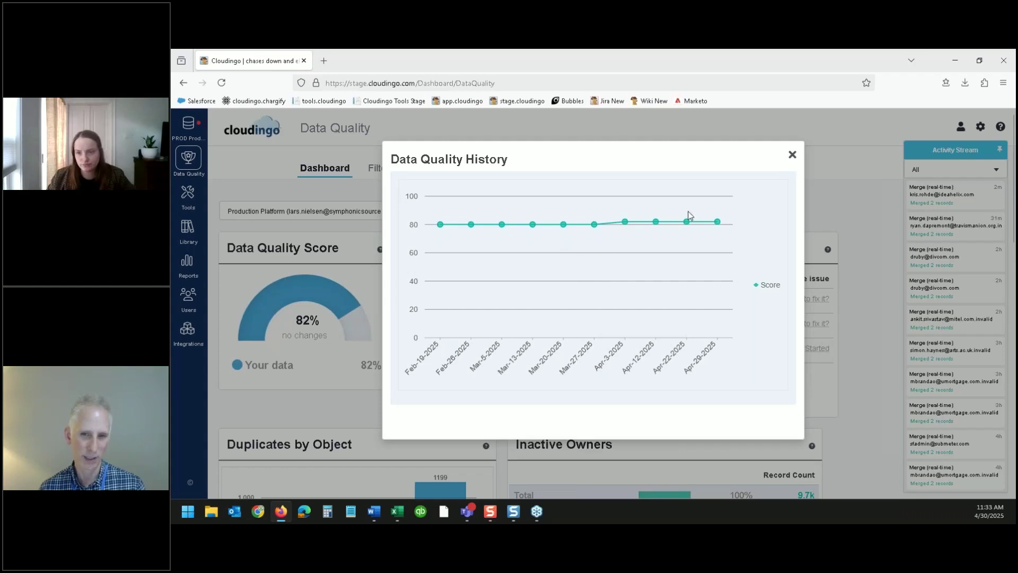
pyautogui.click(792, 155)
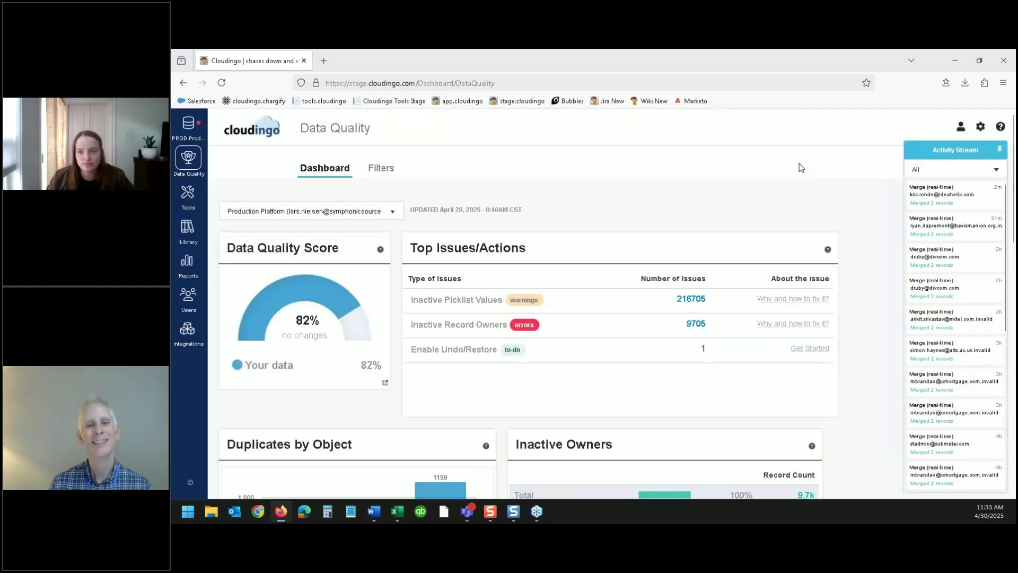